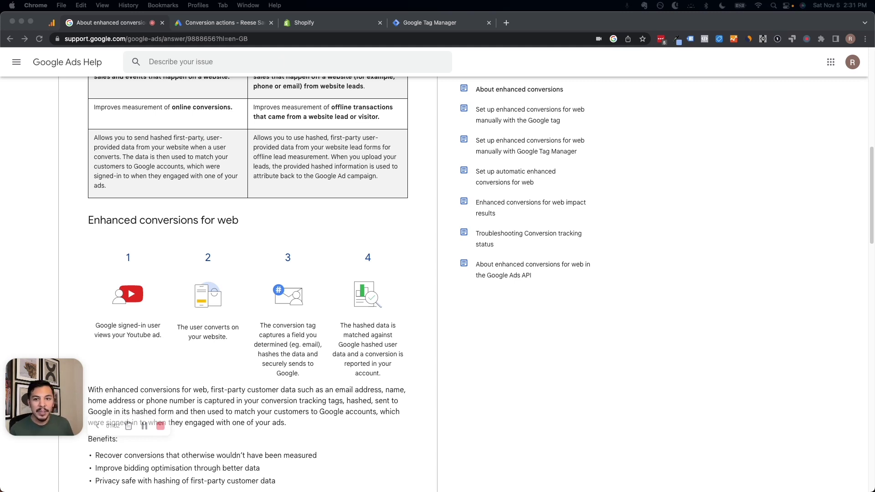
- Switch to Google Ads and show the account's Campaigns page
left_click(226, 23)
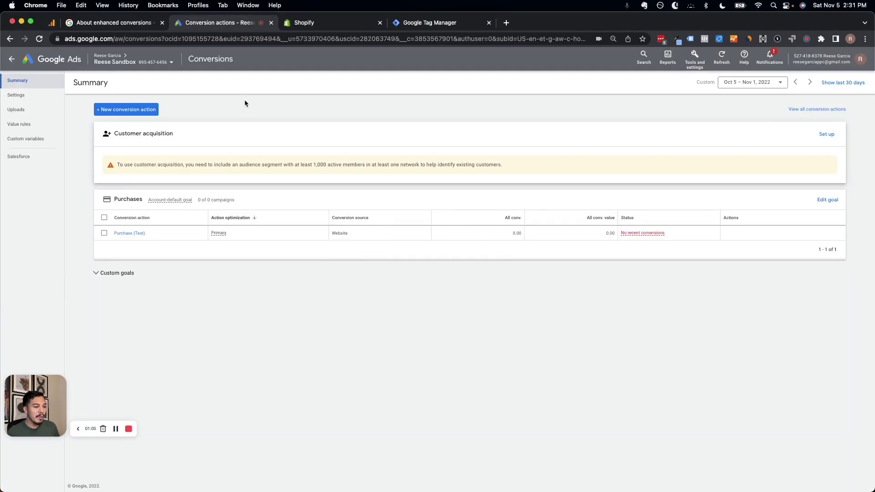
key("g")
key("c")
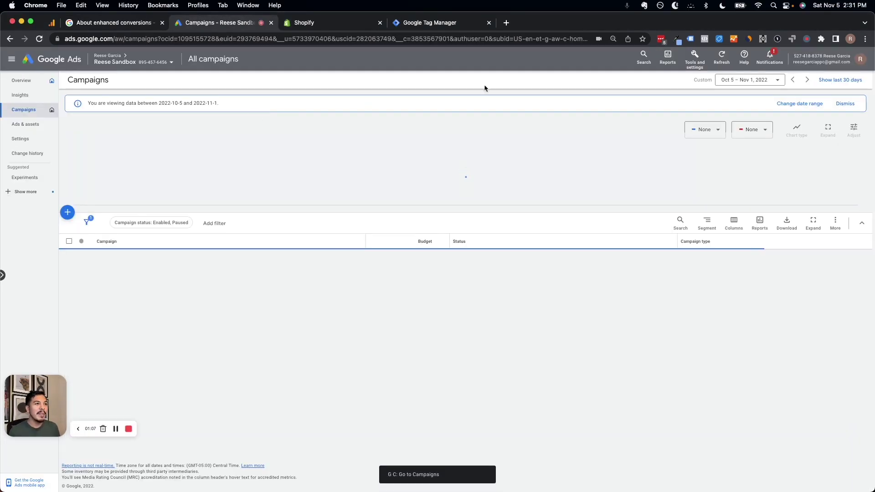
- Switch to Google Tag Manager, start a new Google Ads Conversion Tracking tag and look through its configuration fields
left_click_drag(424, 23, 231, 27)
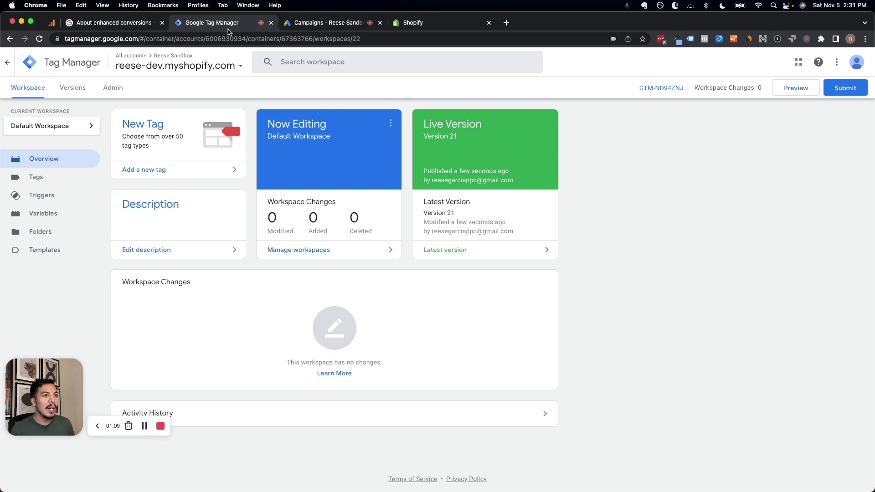
left_click(62, 176)
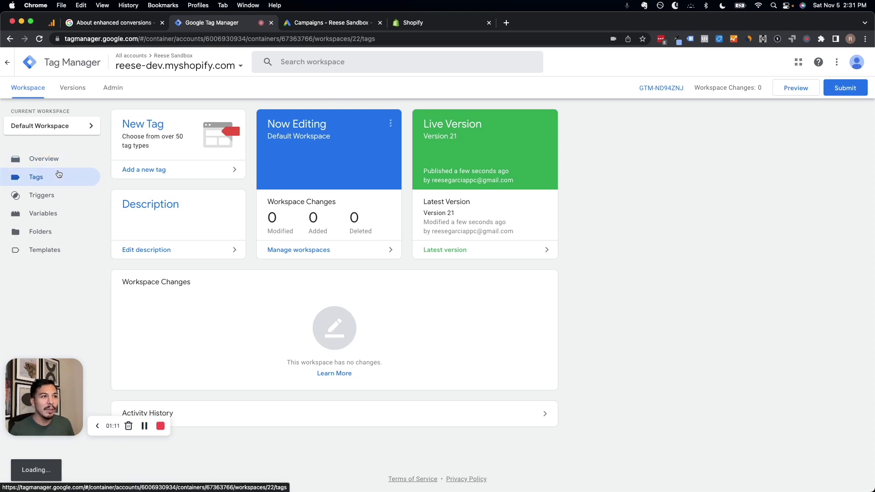
left_click(532, 126)
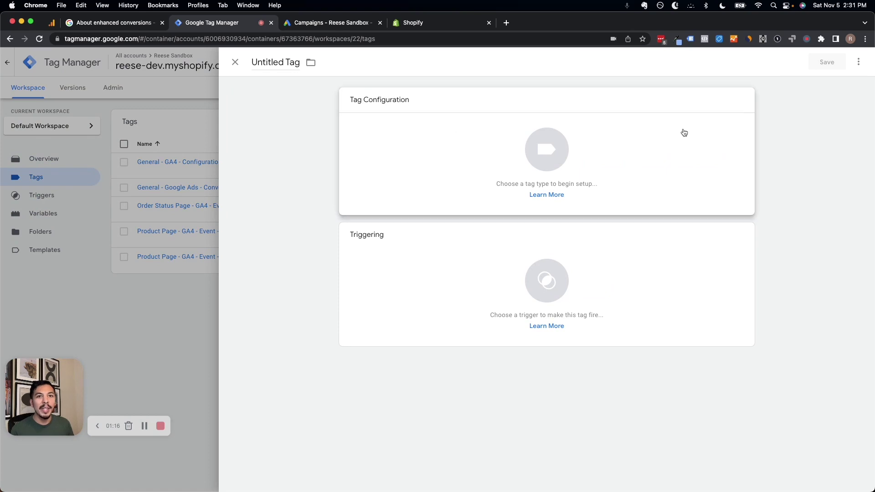
left_click(684, 133)
left_click(683, 216)
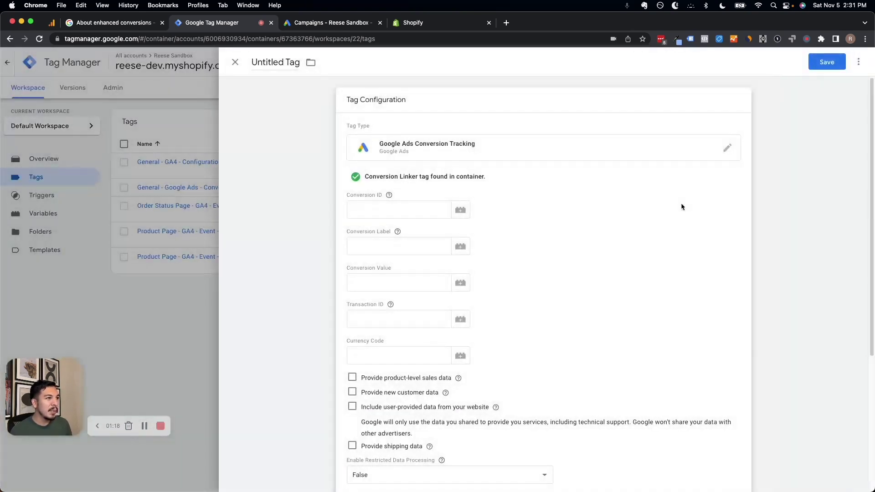
scroll(548, 204, "down", 1)
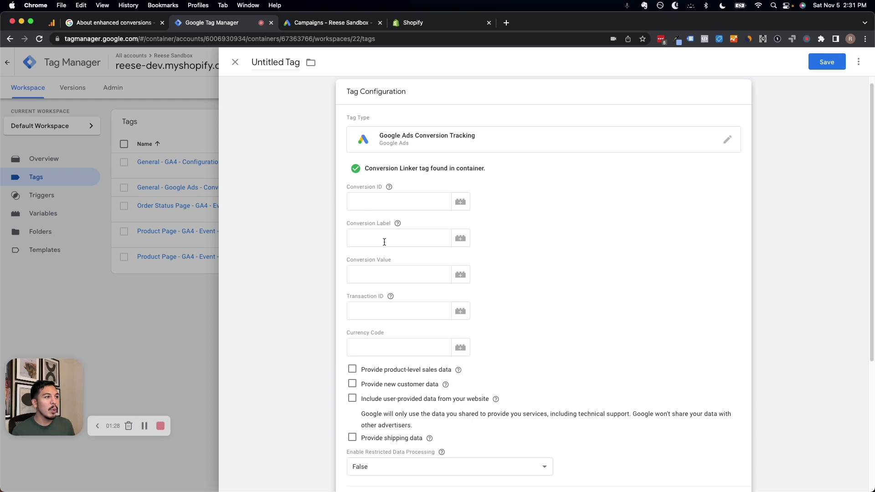
scroll(384, 242, "down", 3)
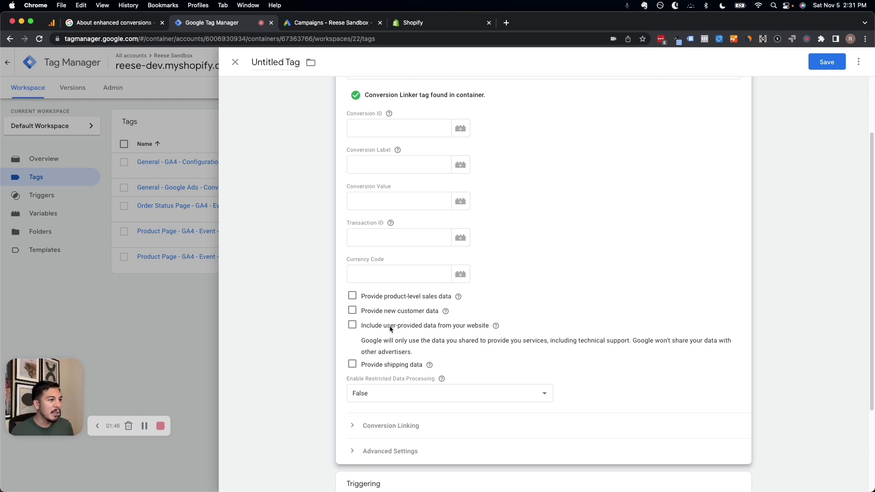
- Enable user-provided data on the tag, review the manual fields of a new User-Provided Data variable, and discard both drafts
left_click(354, 328)
left_click(412, 368)
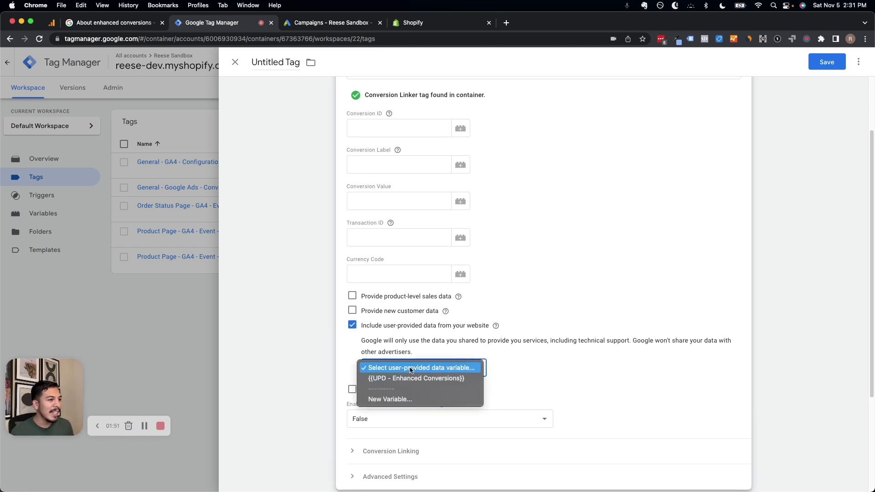
left_click(399, 400)
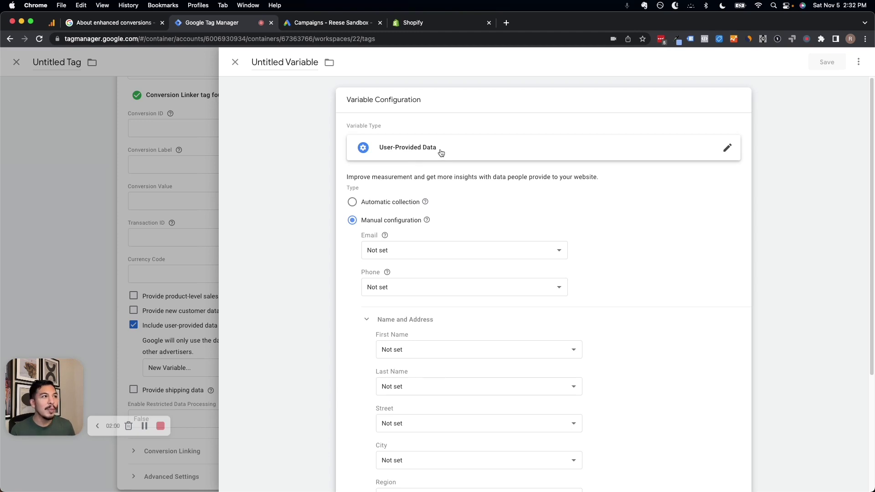
scroll(441, 153, "down", 3)
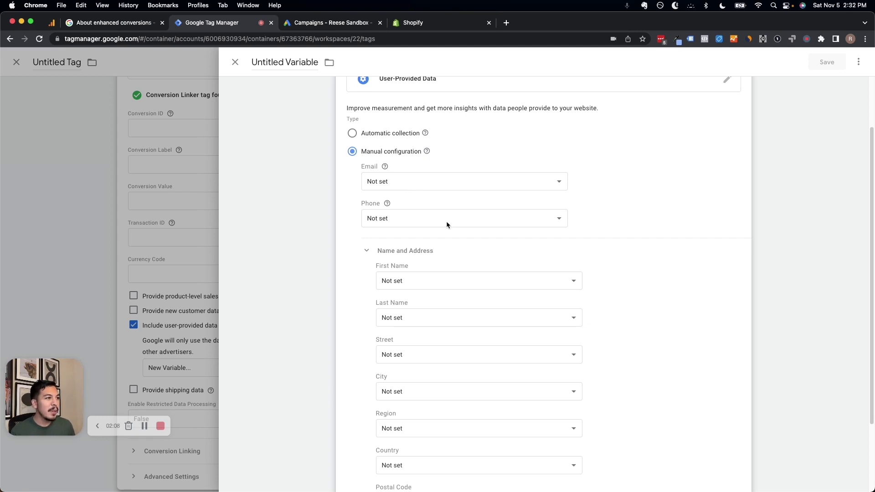
scroll(404, 230, "down", 3)
scroll(429, 237, "down", 1)
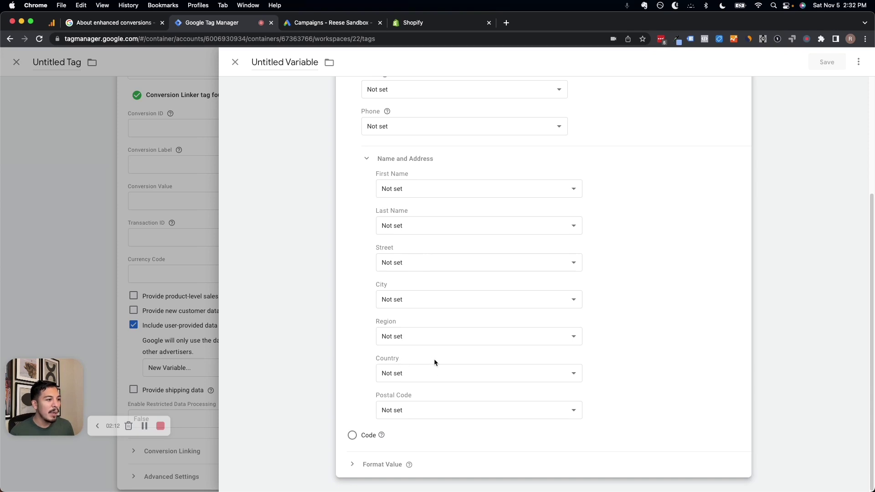
scroll(434, 362, "up", 4)
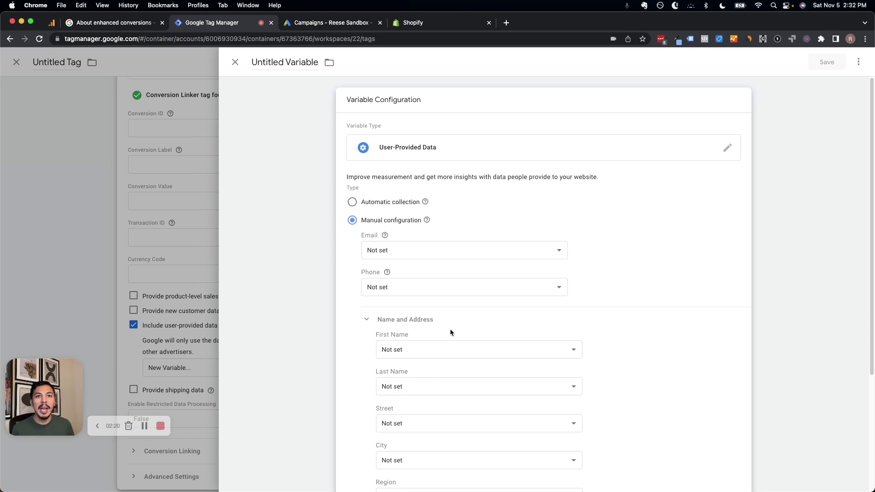
left_click(232, 62)
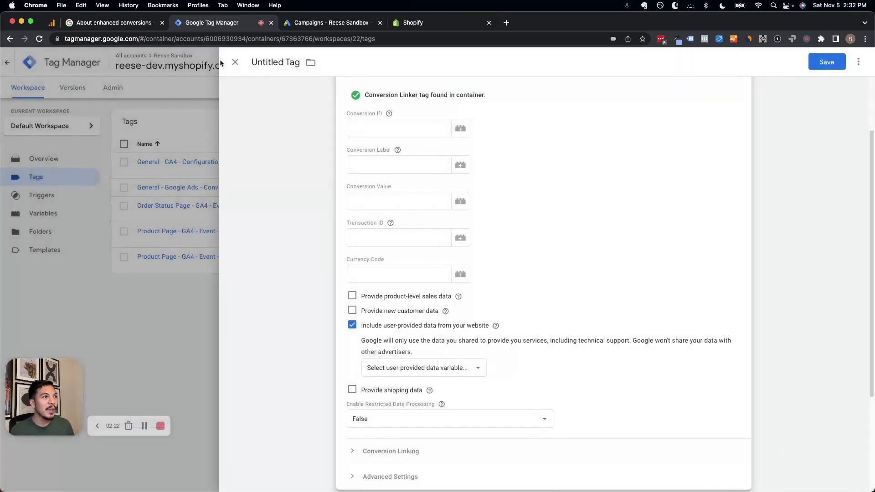
left_click(233, 61)
left_click(557, 162)
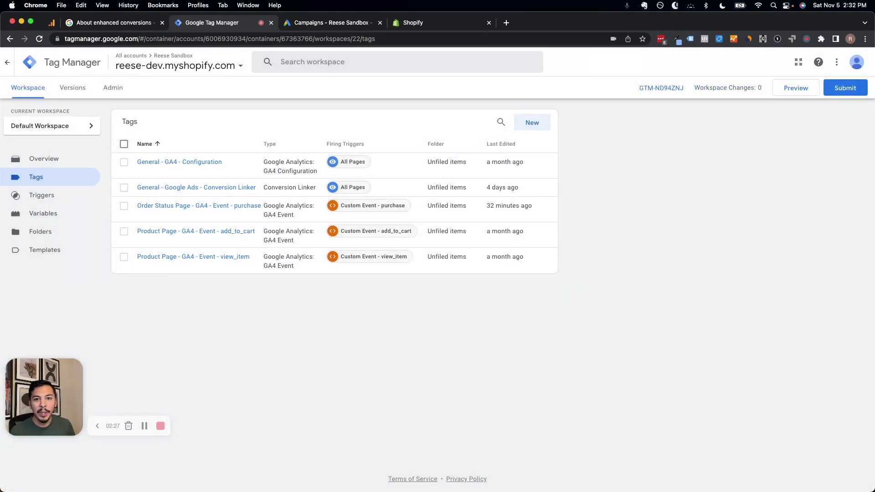
- Switch to Visual Studio Code and widen the window to read the enhanced conversion dataLayer.push block in shopify.liquid
key("super+Tab")
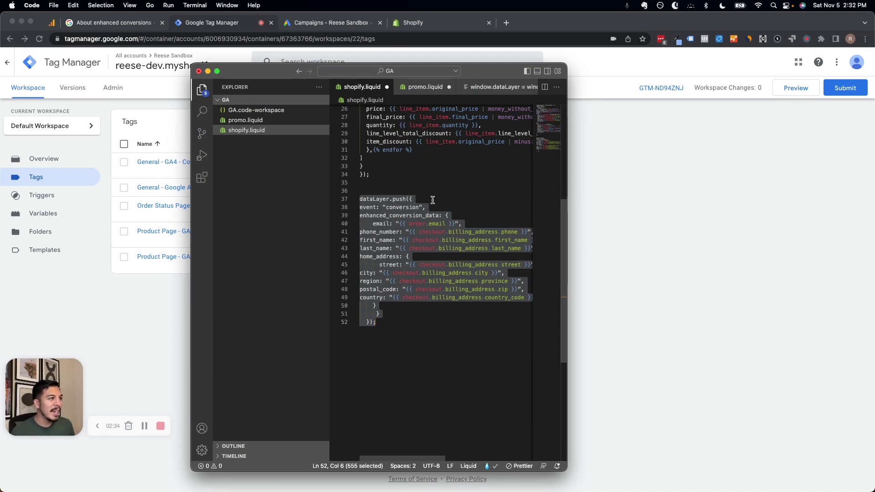
left_click_drag(565, 191, 607, 189)
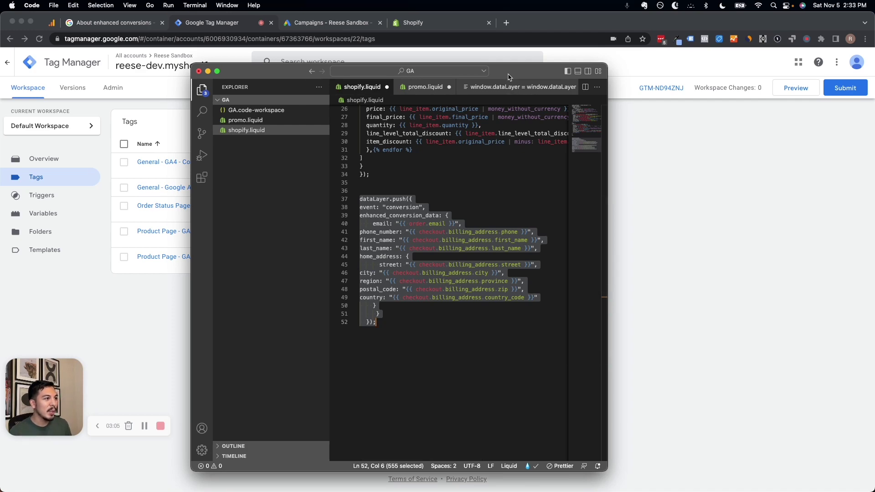
- Switch to Shopify and locate the purchase dataLayer script in the store's checkout settings
key("super+Tab")
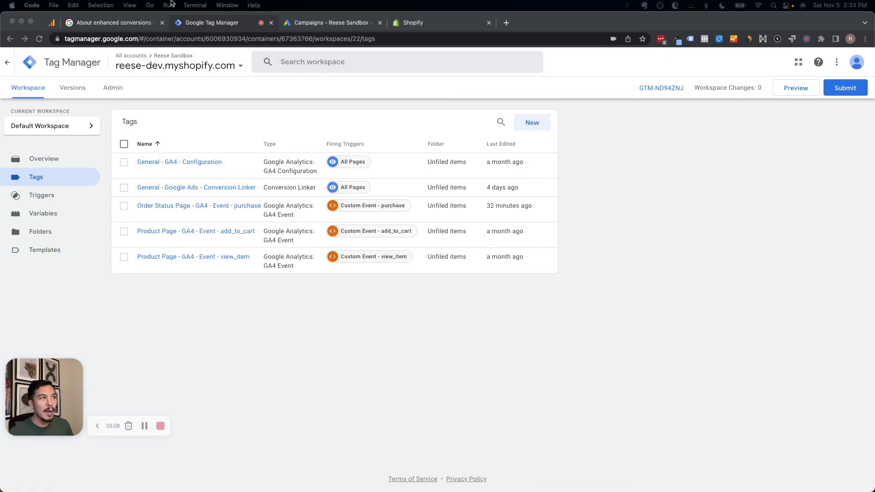
left_click_drag(429, 22, 347, 25)
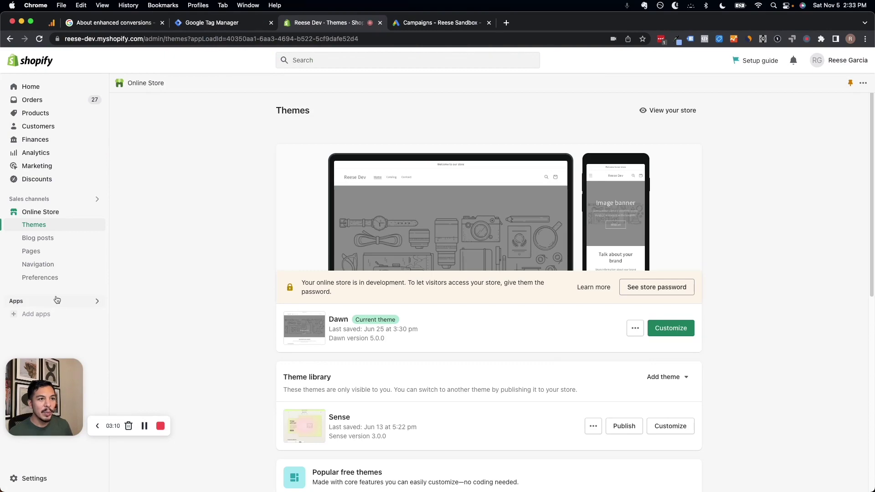
left_click(37, 478)
left_click(227, 234)
scroll(508, 263, "down", 20)
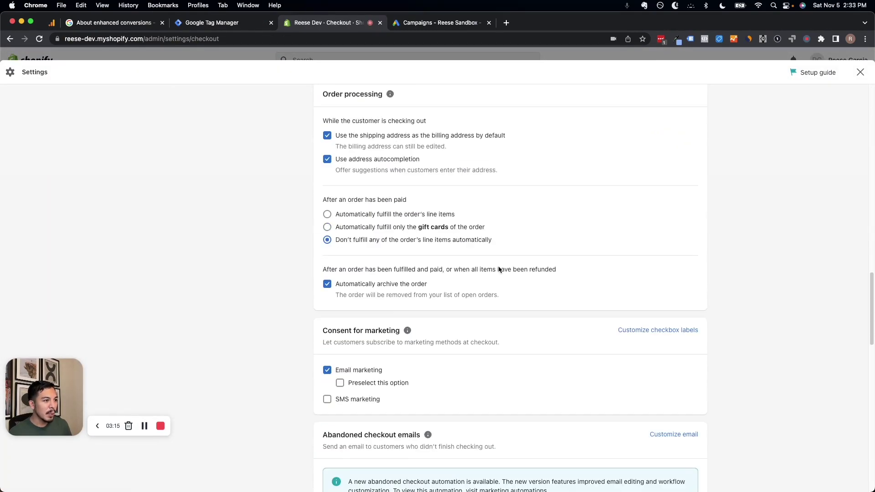
scroll(501, 267, "down", 8)
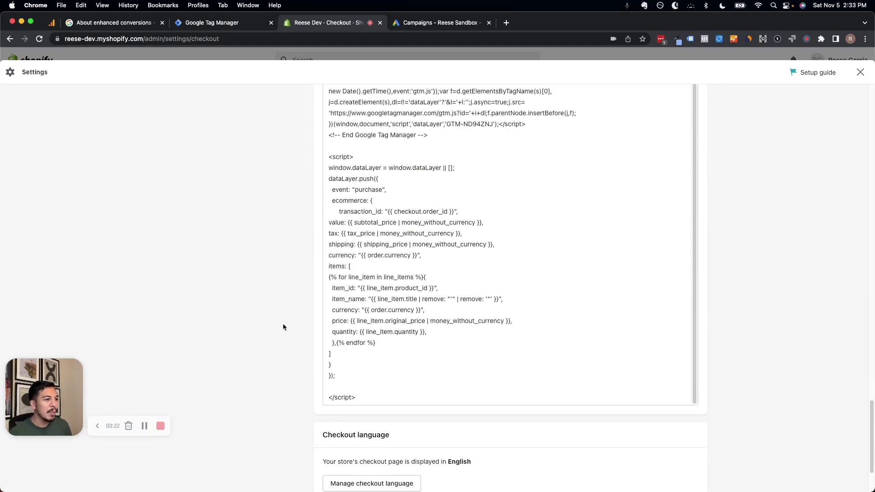
- Insert the dataLayer.push block with event "conversion" and enhanced_conversion_data after the purchase push, before the closing script tag
left_click(347, 381)
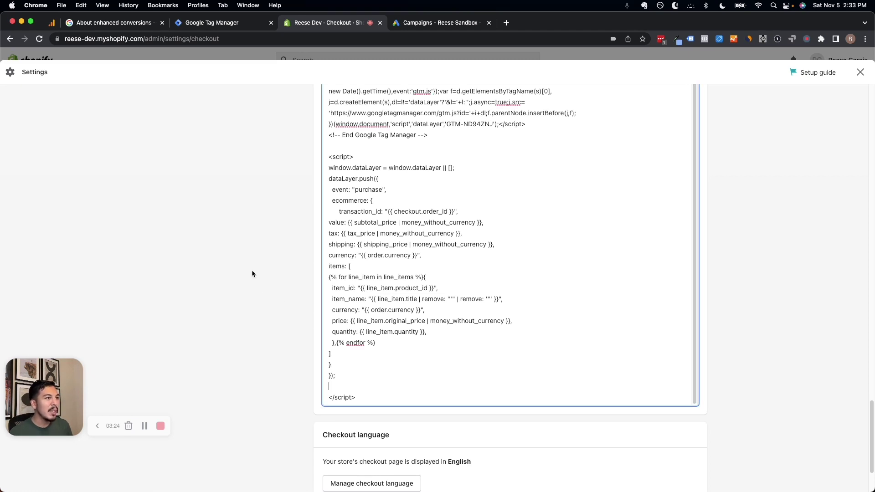
scroll(279, 258, "down", 2)
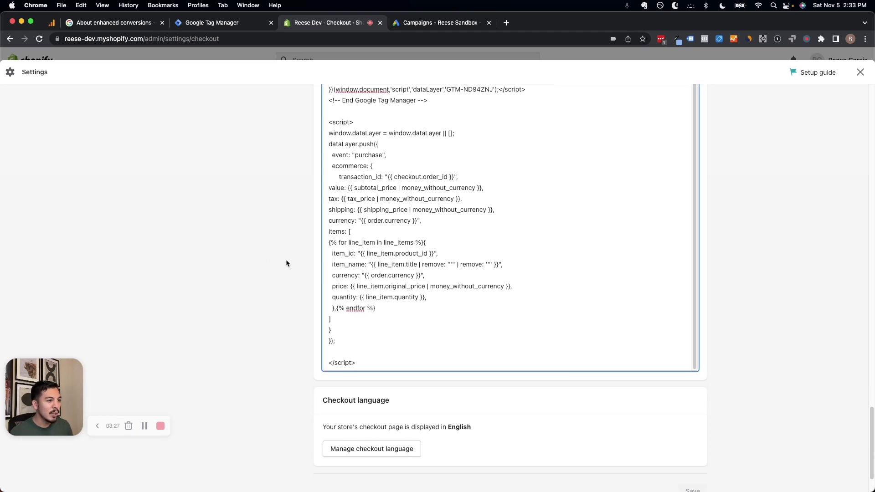
type("dataLayer.push({ event: \"conversion\", enhanced_conversion_data: {     email: \"{{ order.email }}\", phone_number: \"{{ checkout.billing_address.phone }}\", first_name: \"{{ checkout.billing_address.first_name }}\", last_name: \"{{ checkout.billing_address.last_name }}\", home_address: {       street: \"{{ checkout.billing_address.street }}\", city: \"{{ checkout.billing_address.city }}\", region: \"{{ checkout.billing_address.province }}\", postal_code: \"{{ checkout.billing_address.zip }}\", country: \"{{ checkout.billing_address.country_code }}\"     }      }   });")
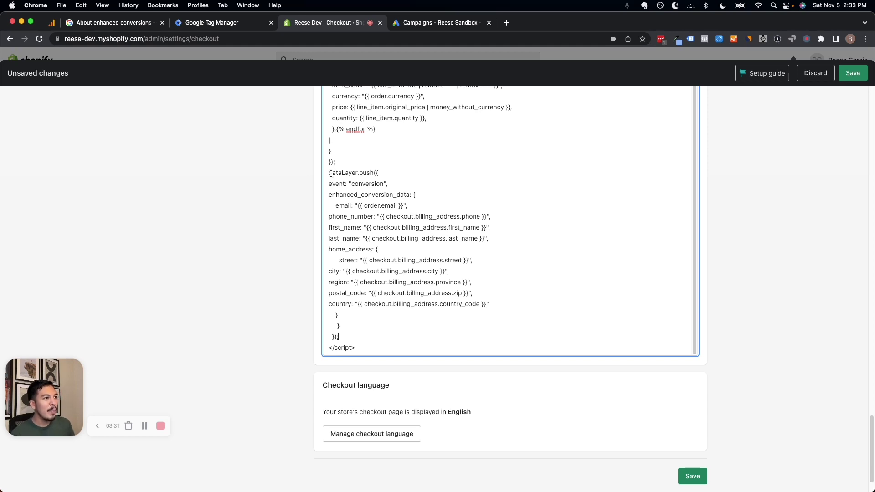
- Examine the conversion event name and customer data fields in the added block and compare them with the purchase push
left_click_drag(328, 183, 415, 179)
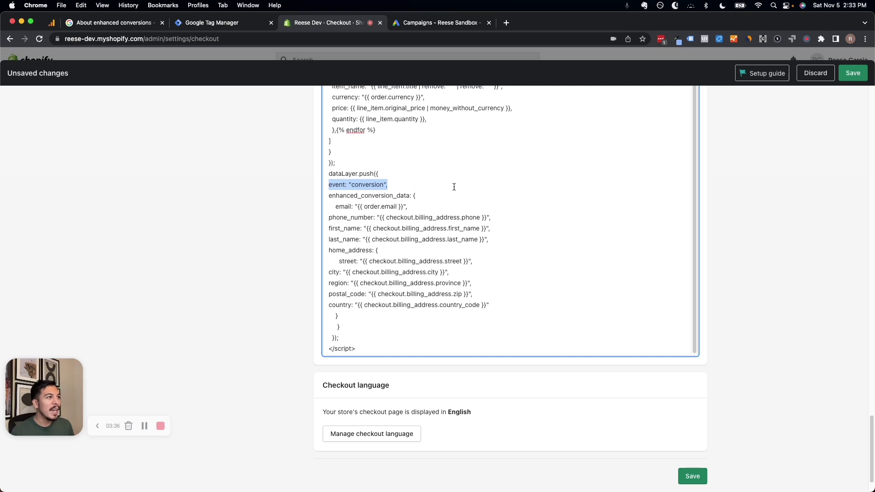
scroll(416, 178, "up", 5)
left_click_drag(347, 138, 439, 283)
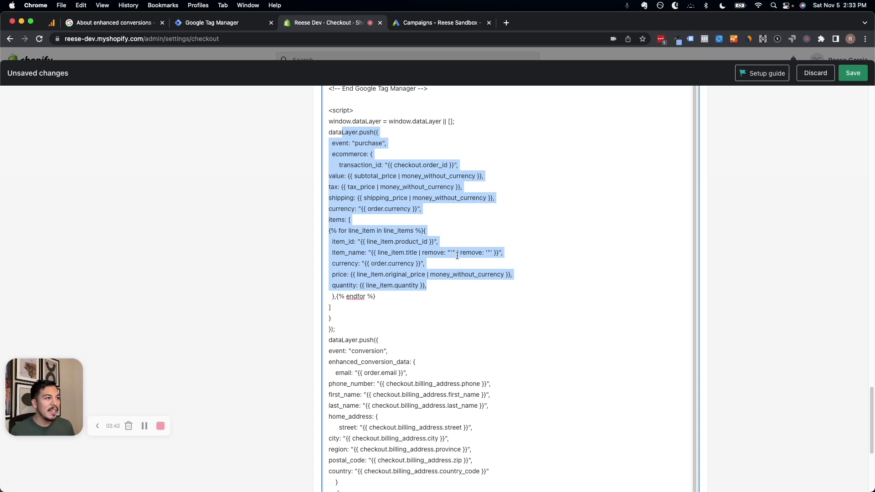
scroll(460, 259, "down", 5)
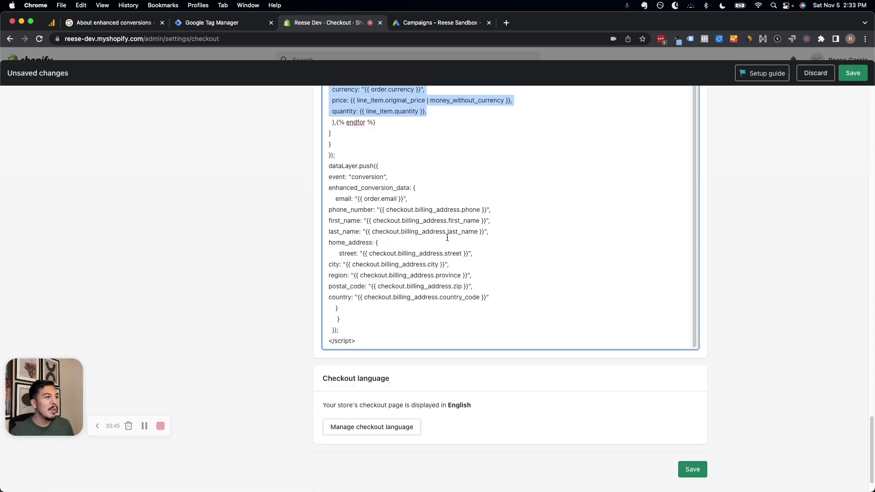
left_click_drag(327, 183, 504, 296)
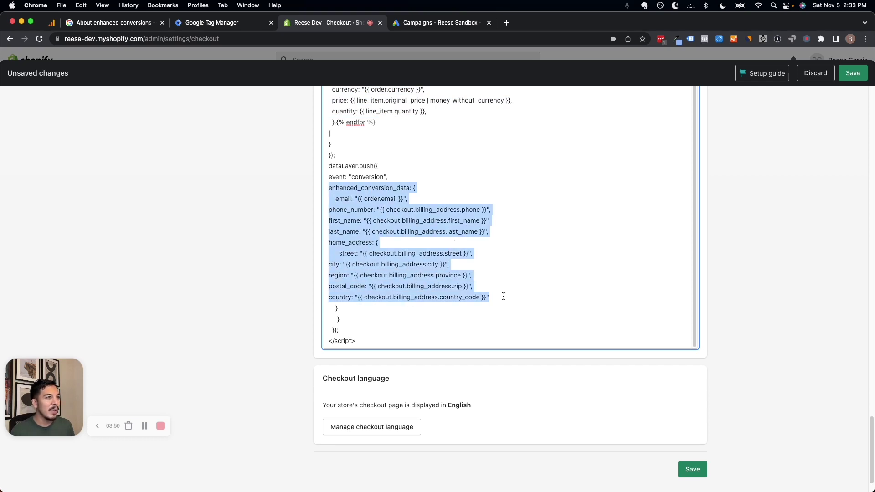
scroll(418, 241, "up", 1)
scroll(452, 236, "up", 2)
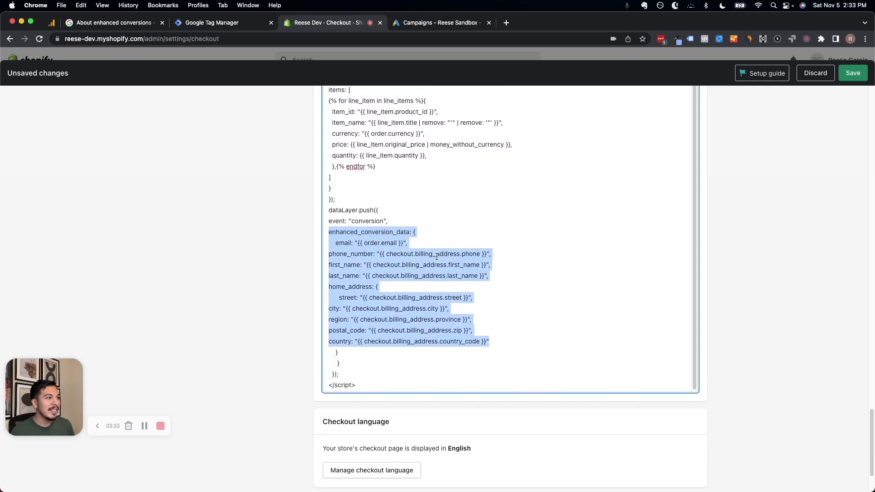
scroll(437, 256, "up", 5)
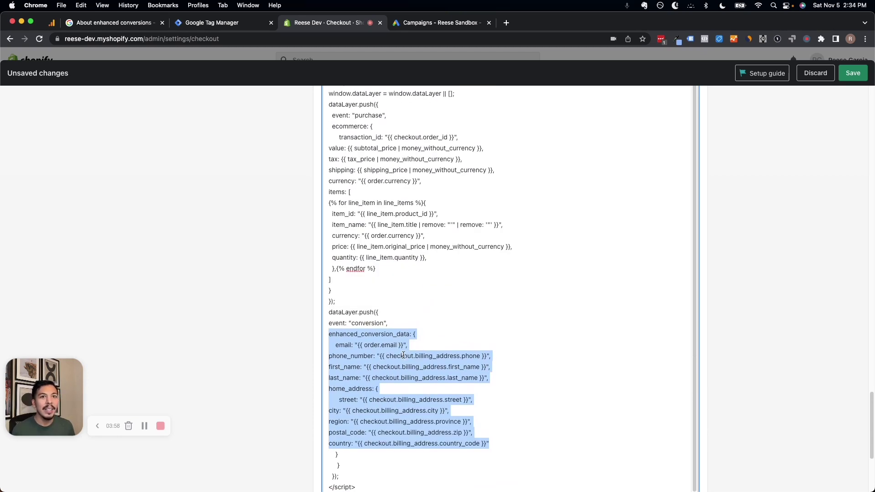
- Save the checkout settings with the extended script
scroll(668, 239, "down", 8)
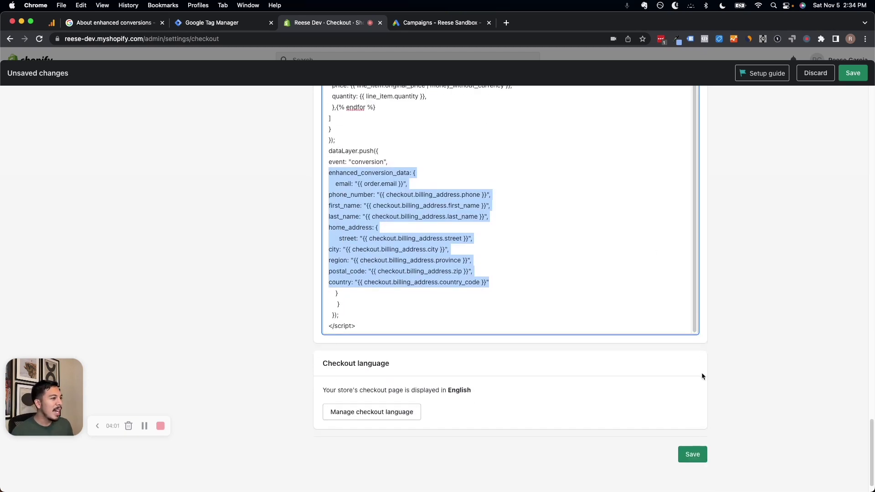
left_click(692, 454)
scroll(529, 222, "up", 6)
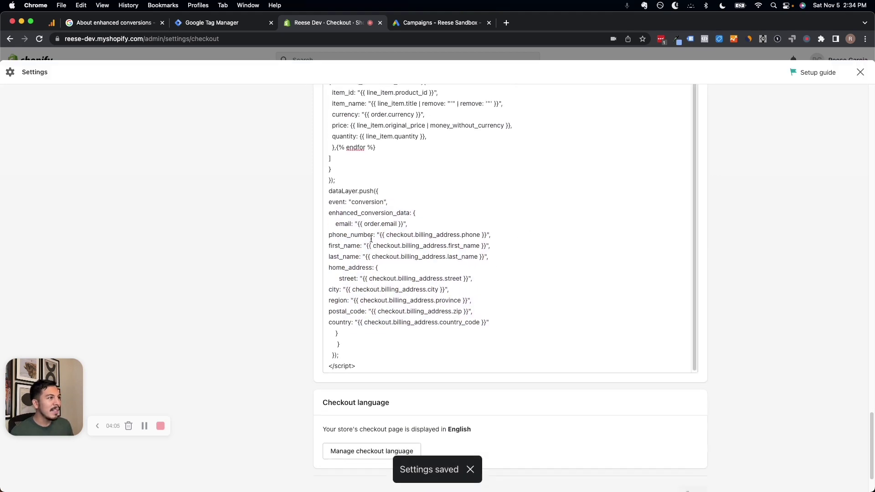
- Open the trigger list in Google Tag Manager and look up the conversion push's event name in the Shopify checkout script
left_click(213, 22)
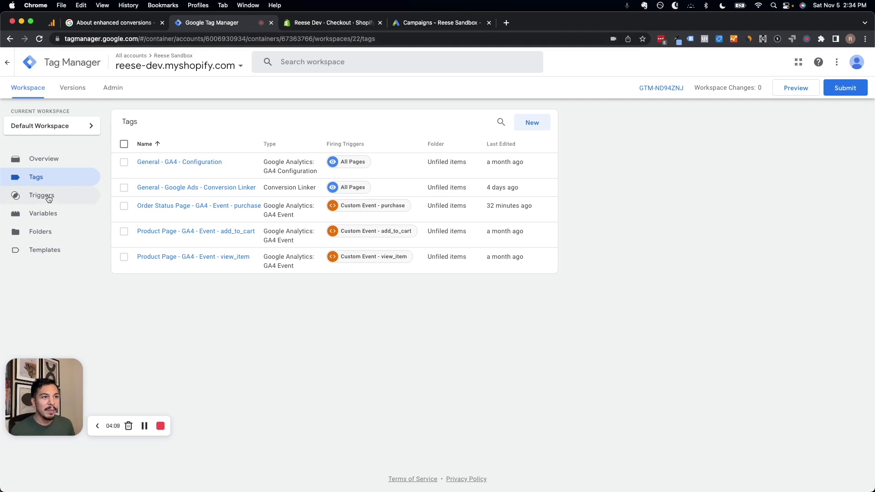
left_click(63, 197)
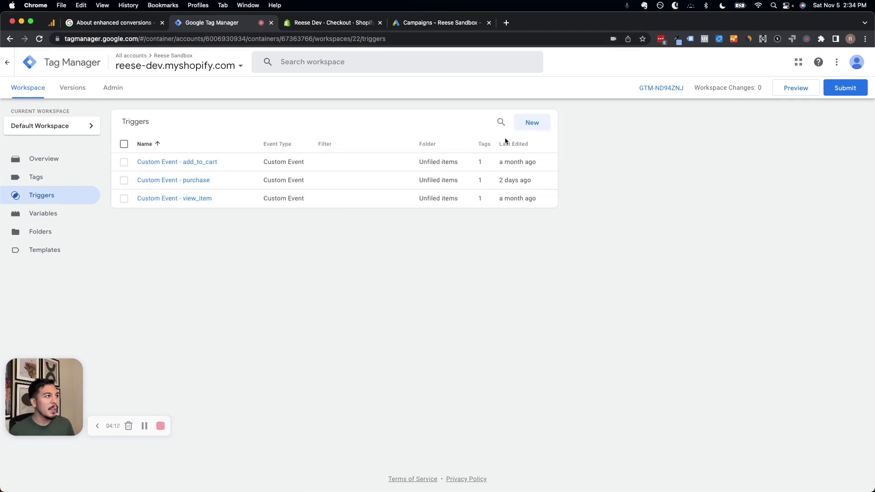
left_click(333, 23)
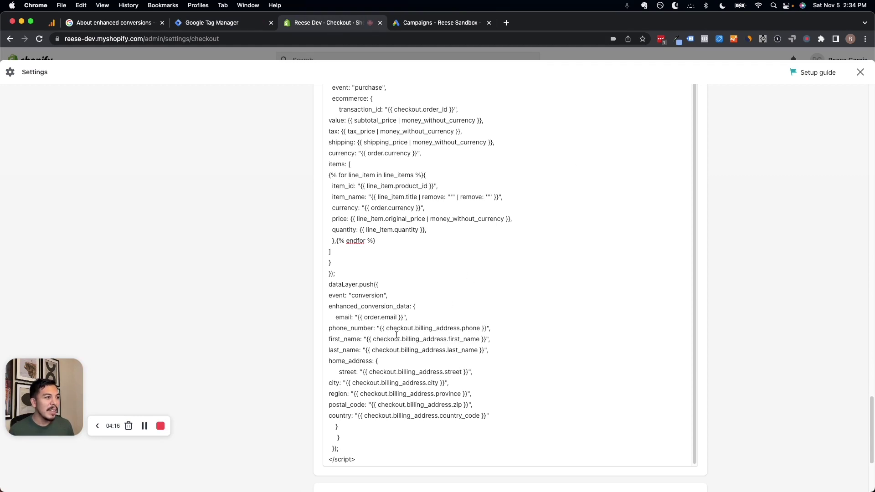
double_click(372, 294)
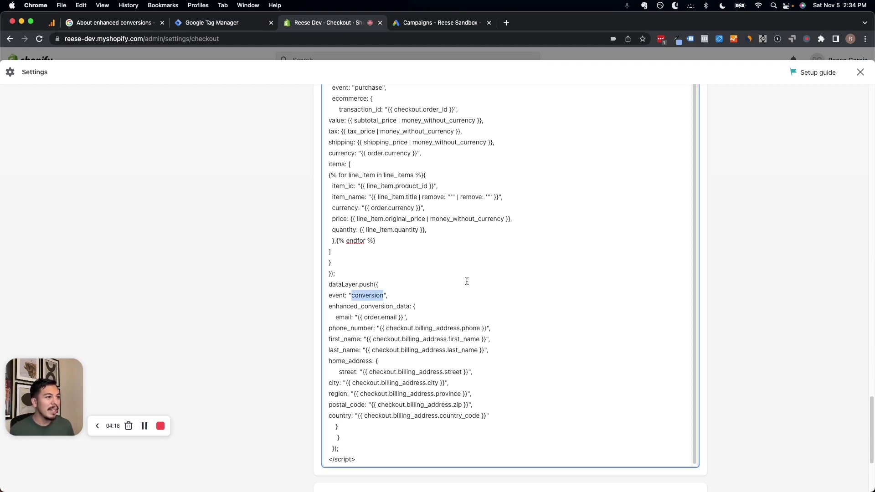
- In Google Tag Manager, create a trigger of type Custom Event with the event name conversion
left_click(241, 23)
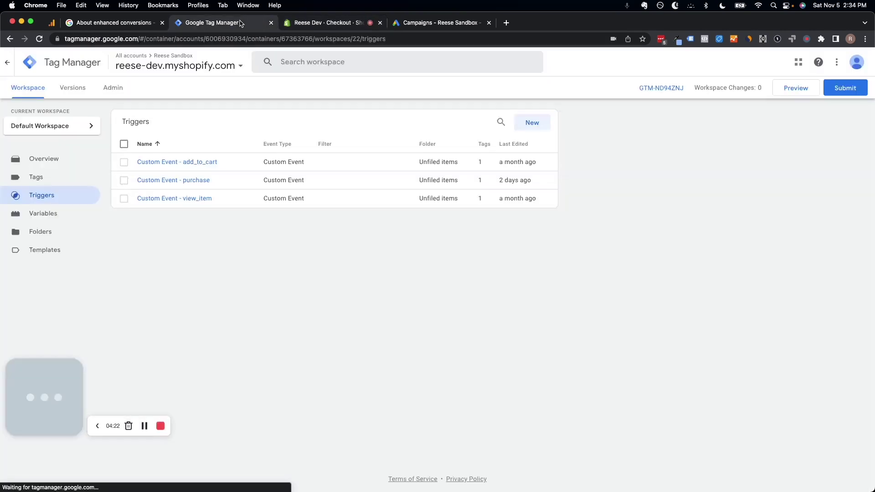
left_click(519, 122)
left_click(522, 124)
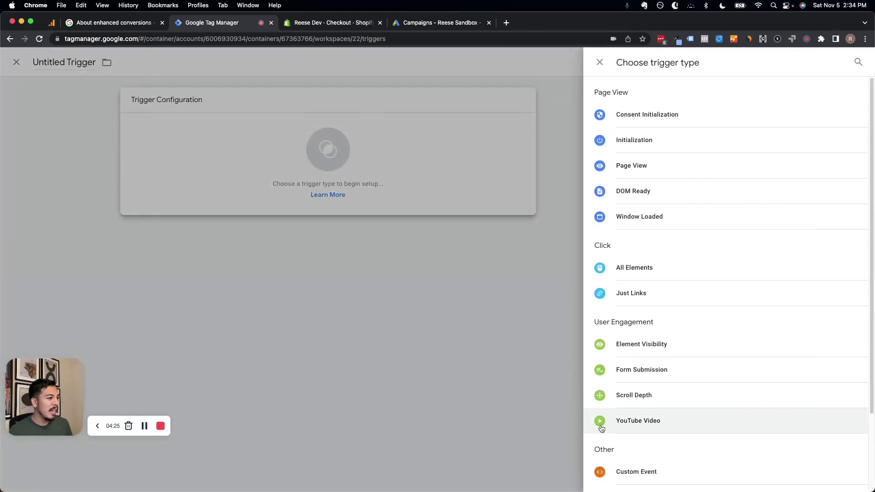
left_click(643, 471)
key("ctrl+Tab")
key("ctrl+shift+Tab")
left_click(423, 191)
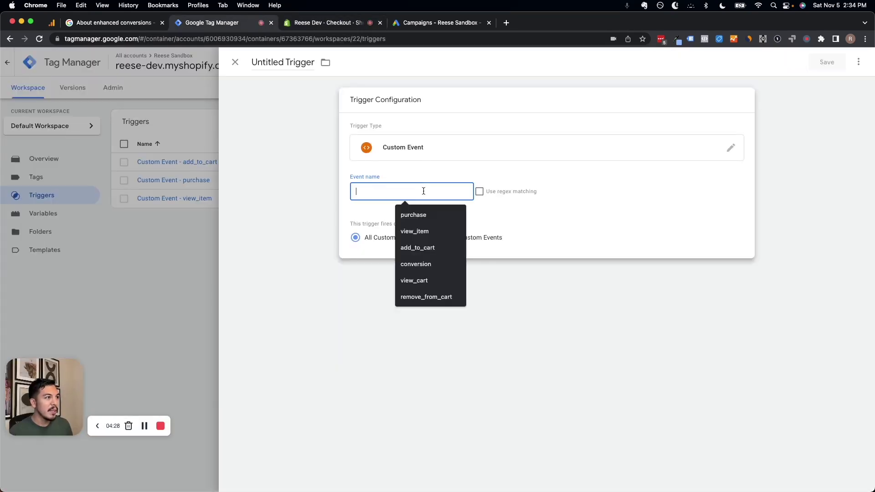
- Name the trigger "Custom Event - conversion" and save it
left_click(283, 64)
type("Custom Event -")
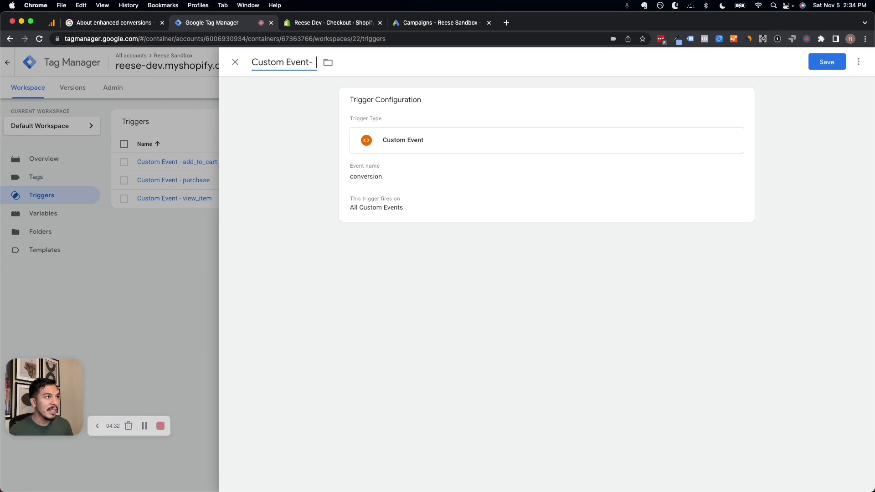
type(" conversion")
left_click(817, 63)
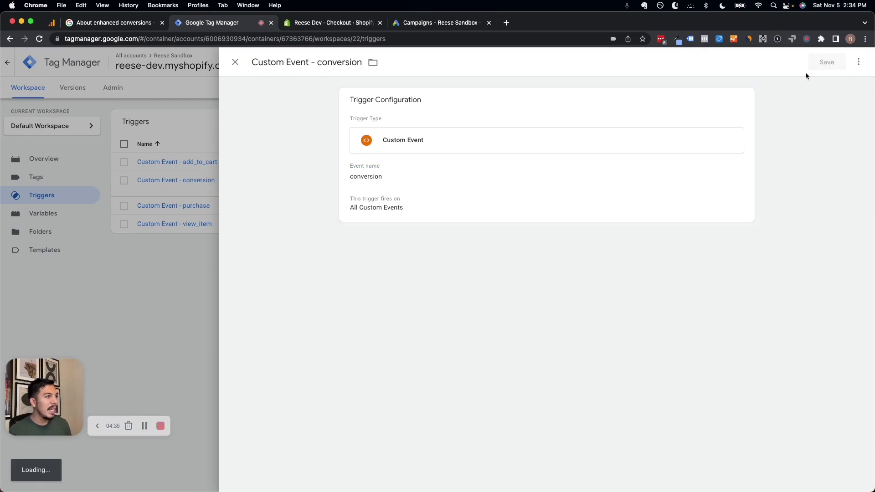
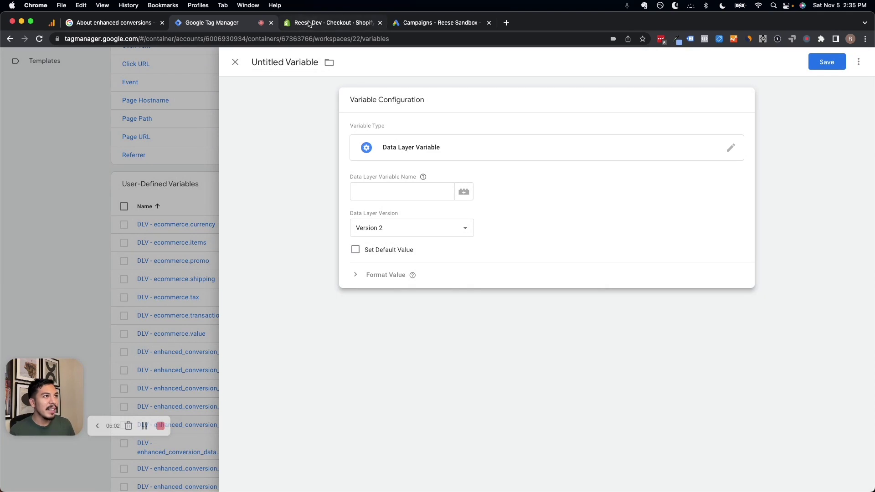
- Switch to Shopify and examine the enhanced_conversion_data object with its customer fields and nested home_address fields
left_click(308, 24)
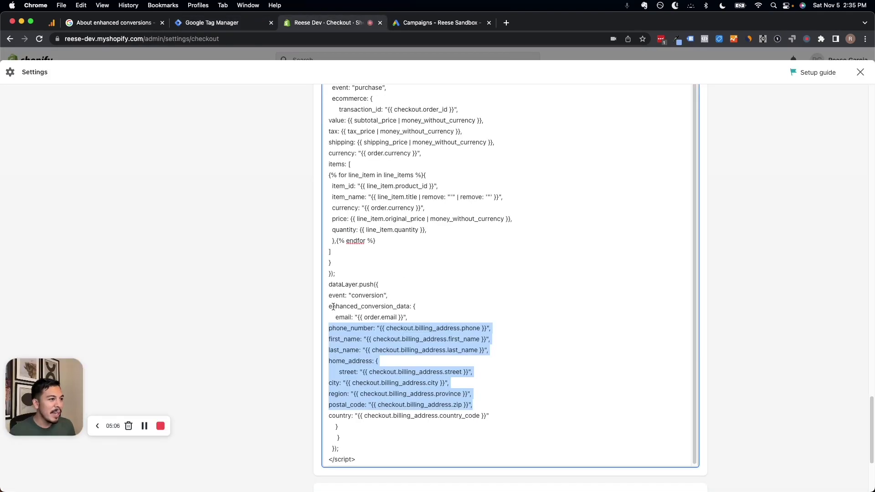
left_click_drag(329, 307, 414, 308)
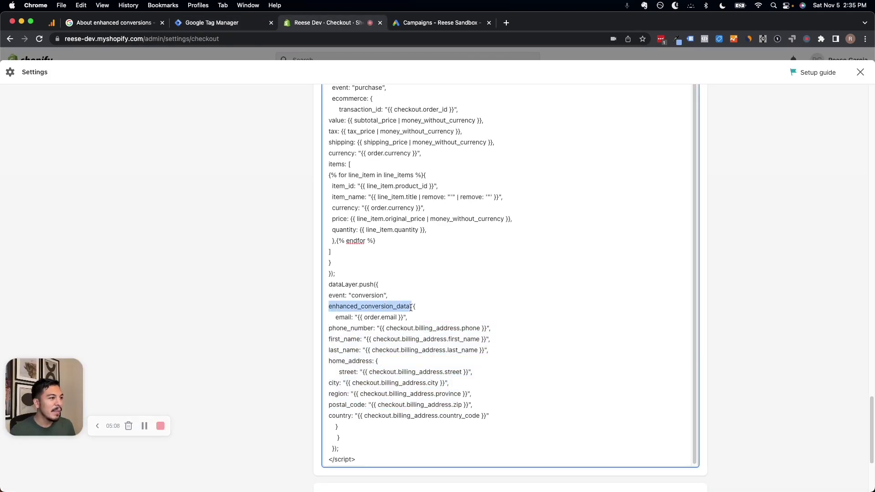
left_click_drag(338, 316, 372, 359)
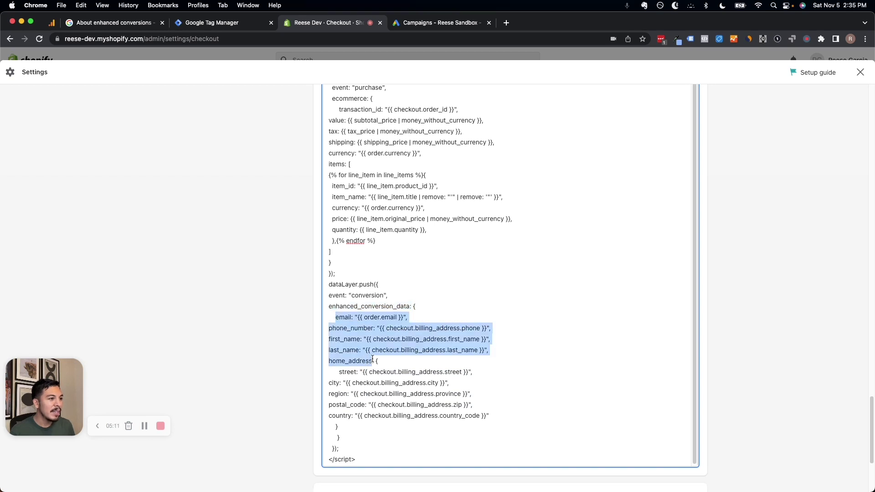
left_click_drag(340, 371, 369, 425)
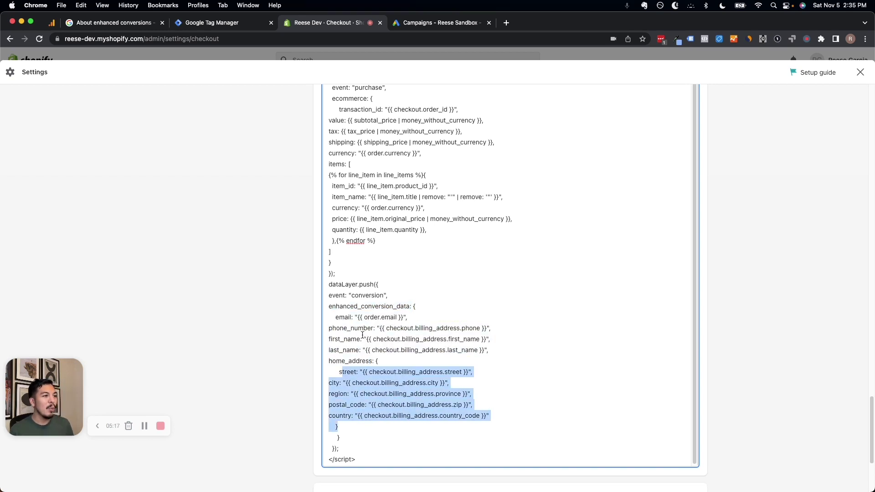
- Enter enhanced_conversion_data.email as the new Data Layer Variable's name in Google Tag Manager, copying both keys from the Shopify script
double_click(347, 306)
key("super+c")
key("ctrl+shift+Tab")
left_click(400, 188)
key("super+v")
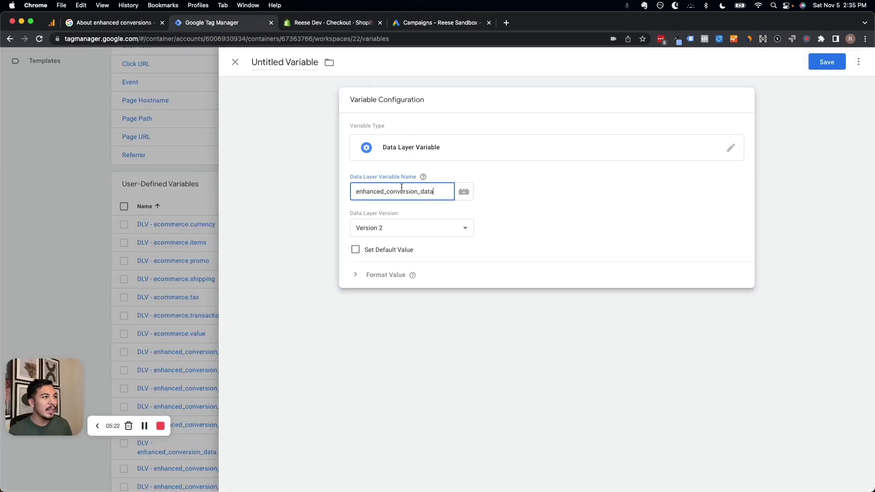
key("ctrl+Tab")
double_click(344, 313)
key("ctrl+shift+Tab")
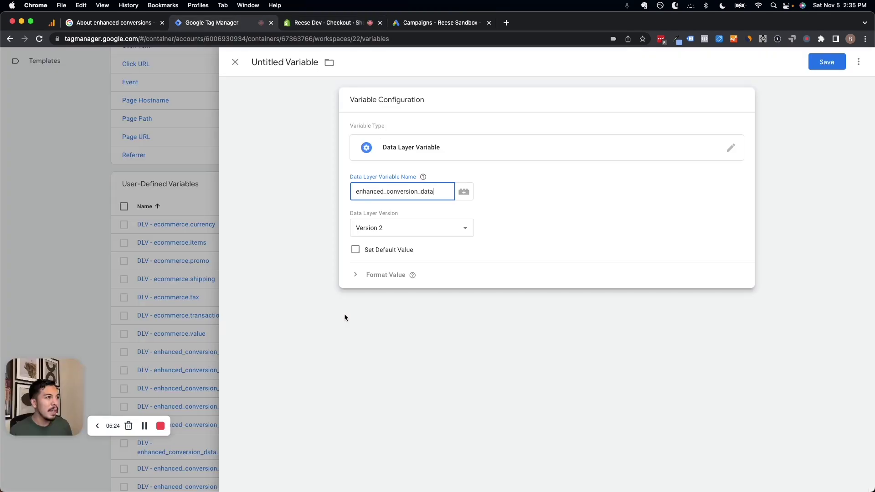
type(".")
key("super+v")
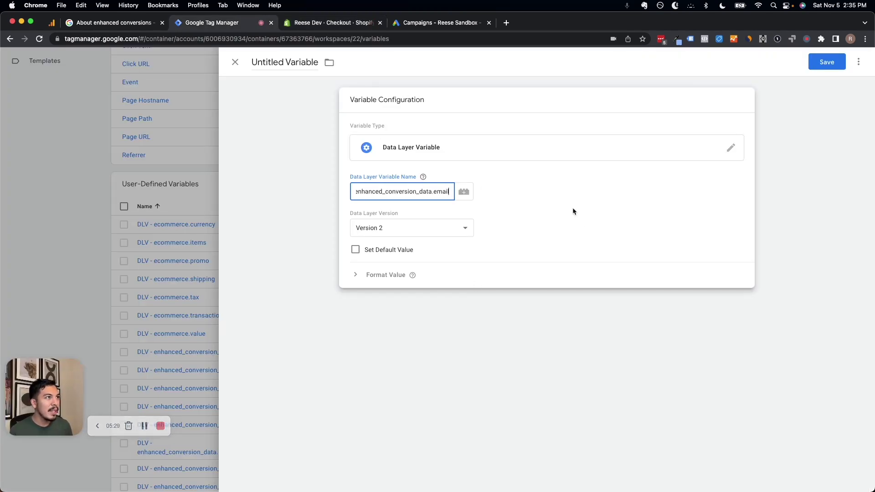
- Change the data layer variable name to enhanced_conversion_data.phone_number, using the key from the Shopify script
key("ctrl+Tab")
double_click(360, 329)
key("super+c")
key("ctrl+shift+Tab")
key("BackSpace")
key("BackSpace")
key("BackSpace")
key("BackSpace")
key("BackSpace")
key("super+v")
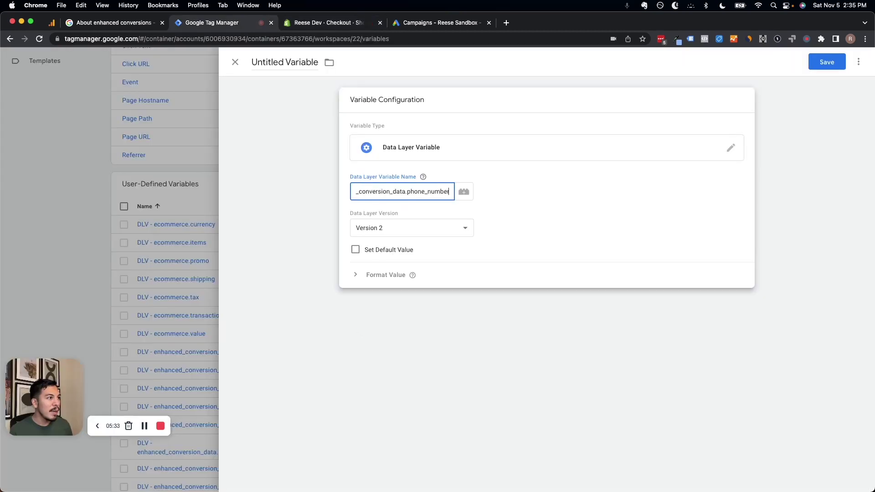
- Replace the phone_number key in the data layer variable name with first_name from the Shopify script
key("ctrl+Tab")
left_click(353, 341)
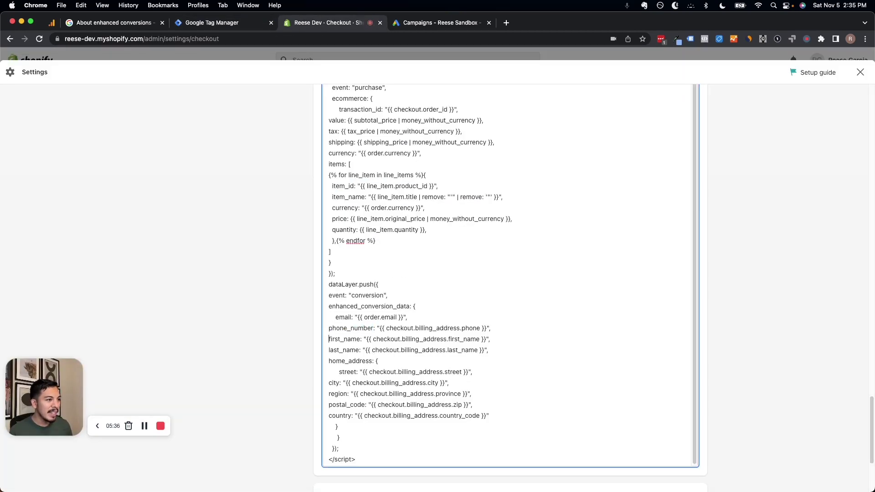
key("ctrl+shift+Tab")
key("alt+shift+Left")
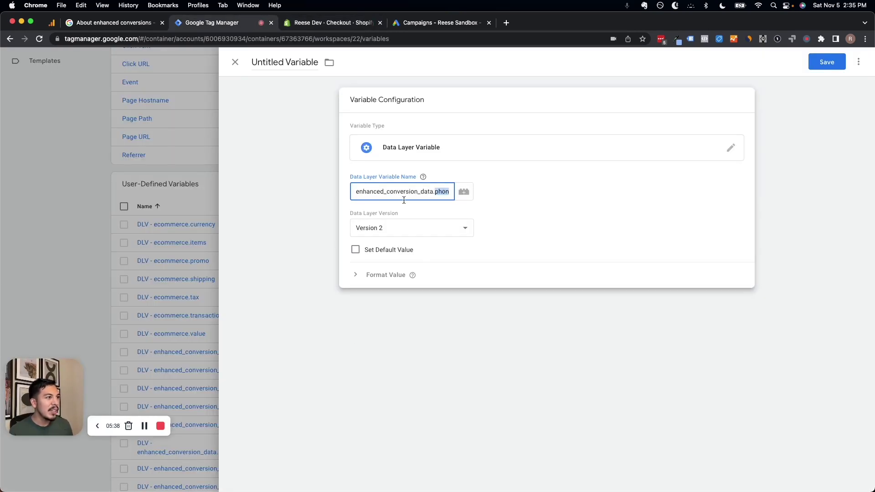
key("super+v")
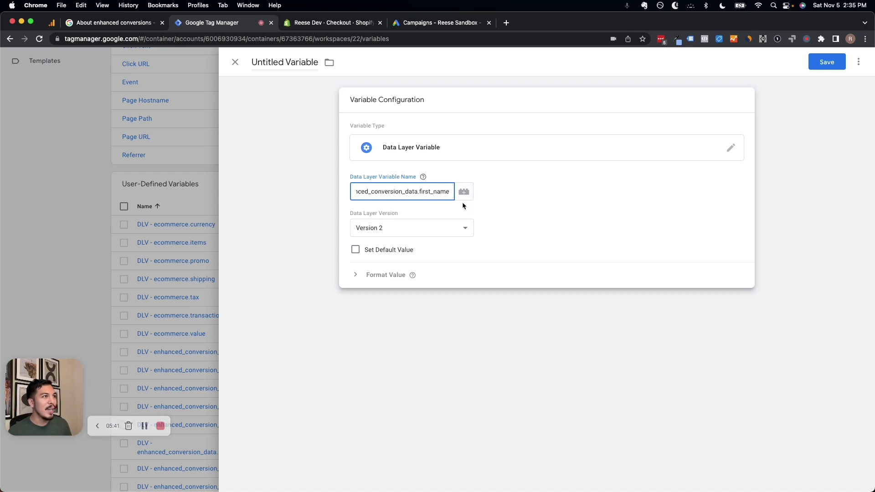
- Replace the first_name key in the data layer variable name with home_address from the Shopify script
key("ctrl+Tab")
double_click(350, 361)
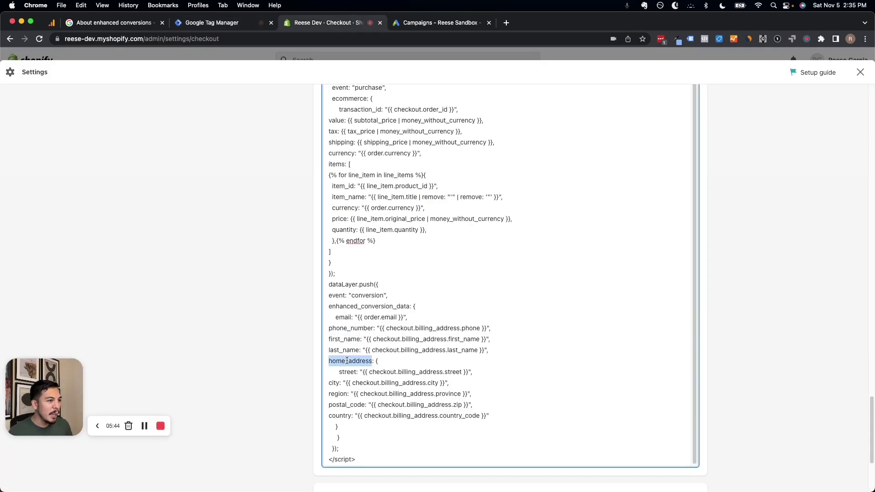
key("ctrl+shift+Tab")
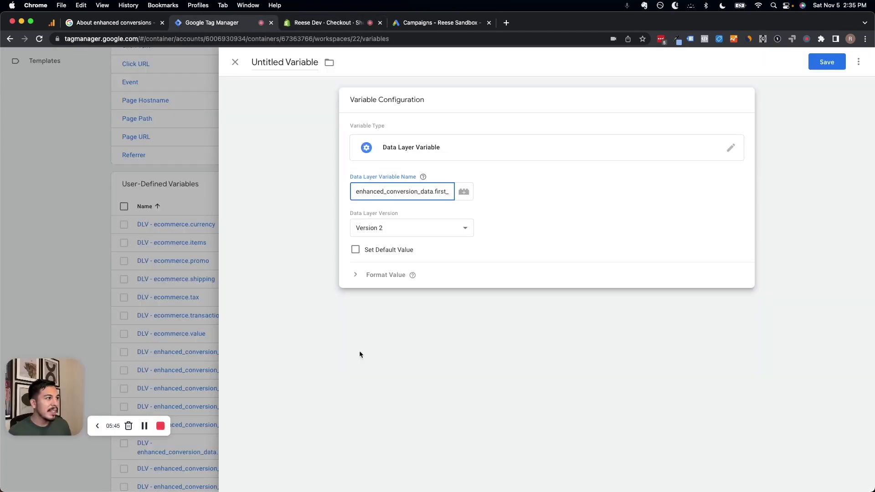
double_click(434, 192)
key("ctrl+Tab")
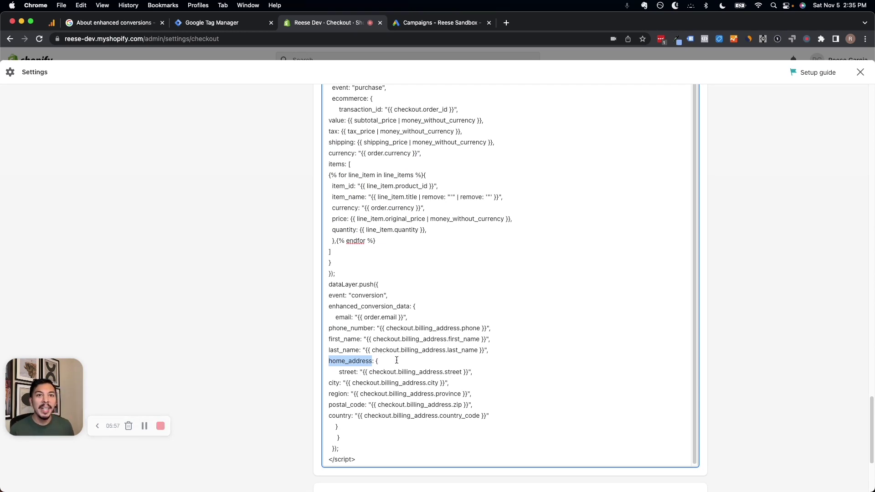
- Extend the data layer variable name with the nested street key to read enhanced_conversion_data.home_address.street
key("Down")
key("alt+shift+Right")
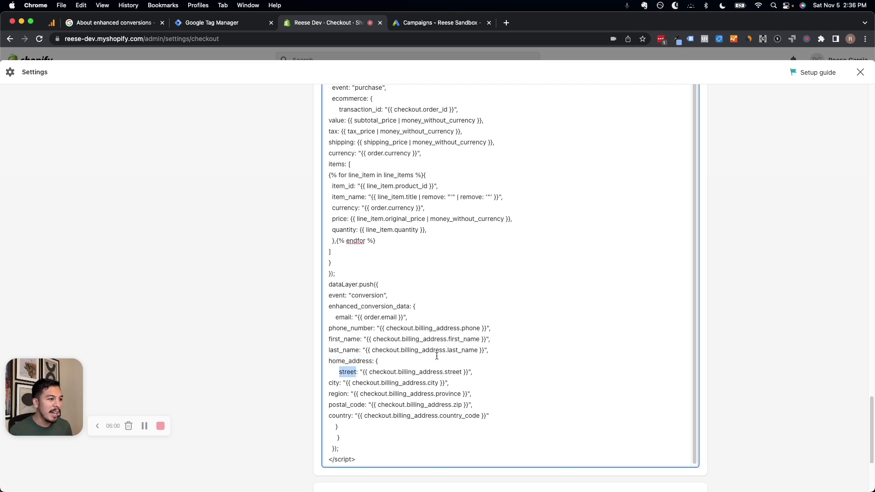
key("super+alt+Left")
left_click(406, 187)
key("End")
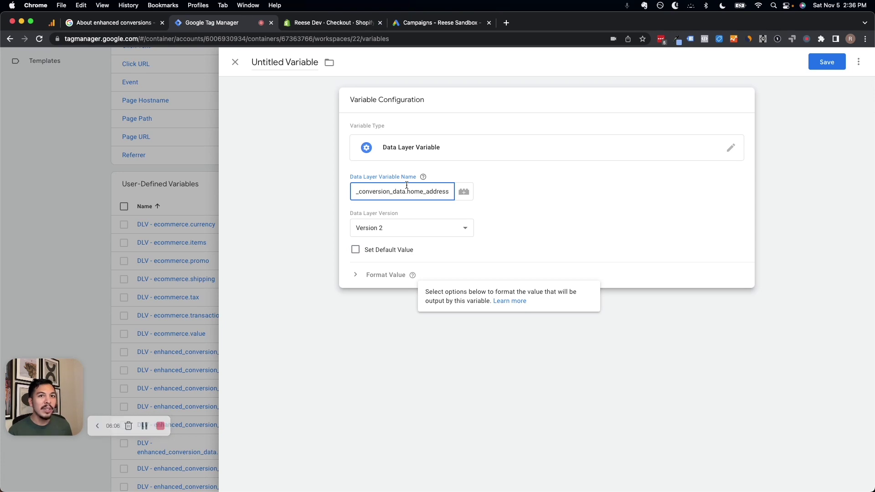
type(".")
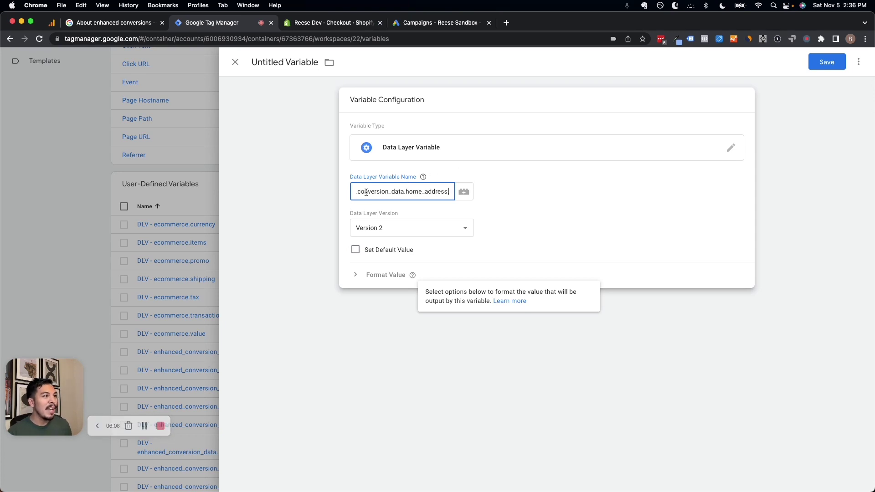
type("street")
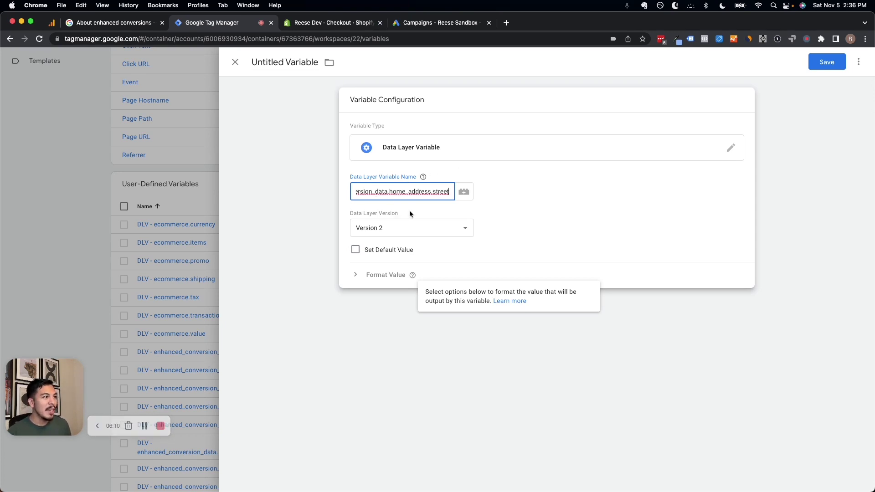
- Try to replace the street key with city from the Shopify script, and discard the unsaved variable
key("ctrl+Tab")
double_click(334, 383)
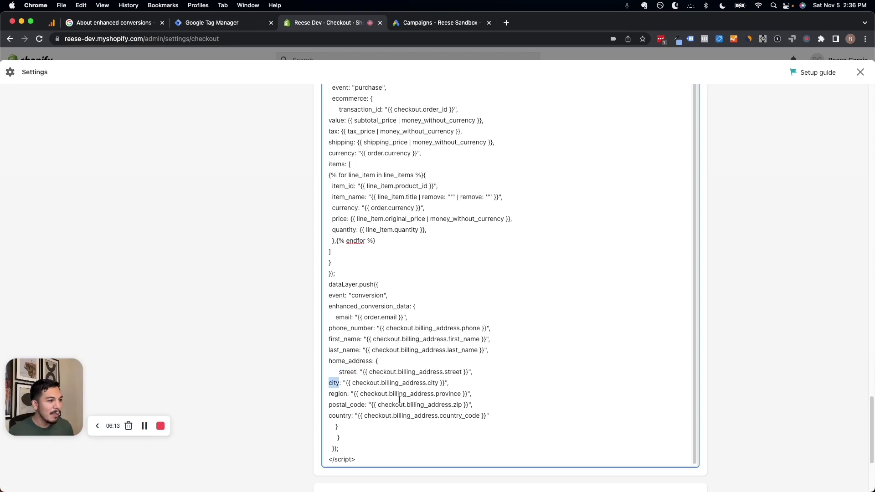
key("ctrl+shift+Tab")
key("shift+alt+Left")
key("shift+alt+Left")
key("Right")
key("shift+alt+Left")
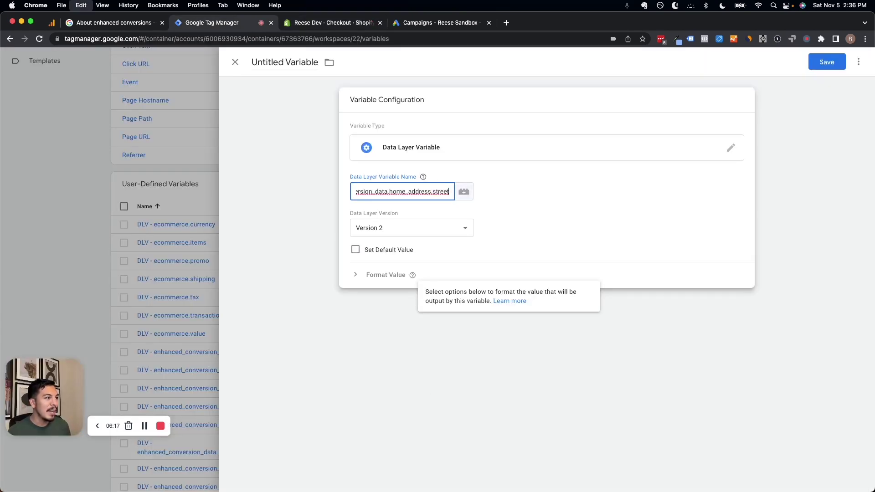
key("Escape")
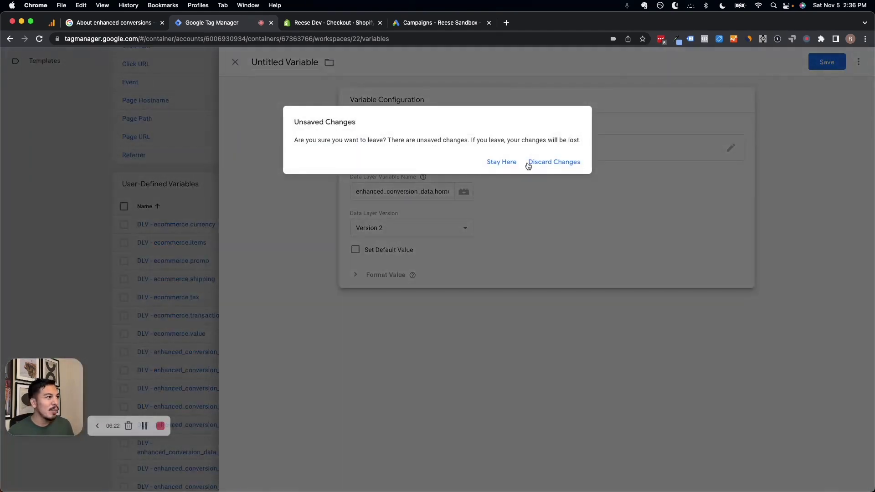
left_click(549, 162)
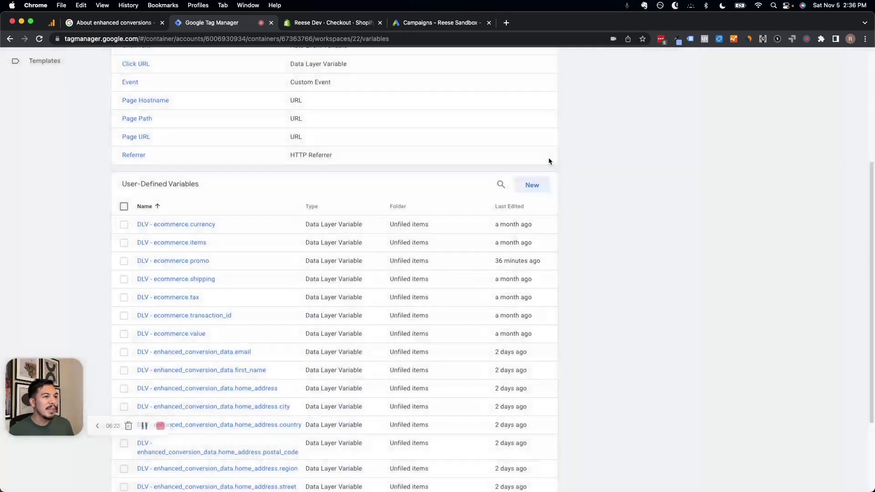
- Create a new tag of type Google Ads Conversion Tracking in the Tag Manager container
scroll(355, 303, "down", 3)
scroll(214, 209, "up", 7)
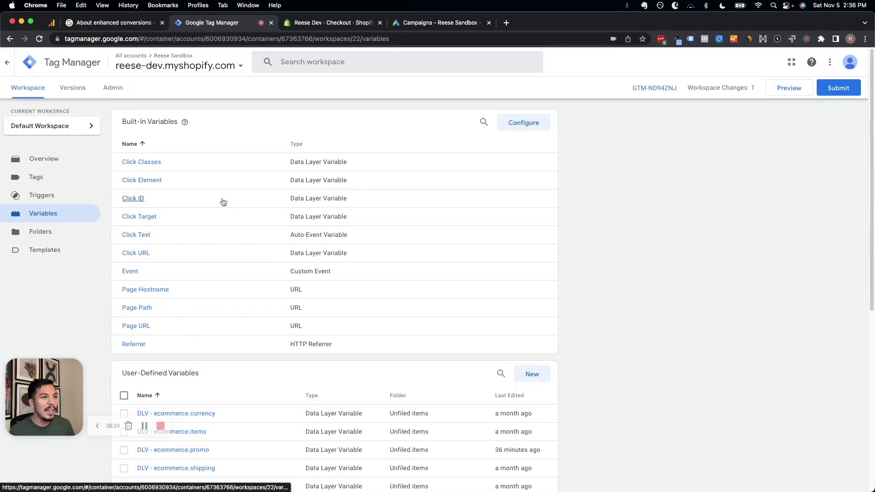
left_click(61, 177)
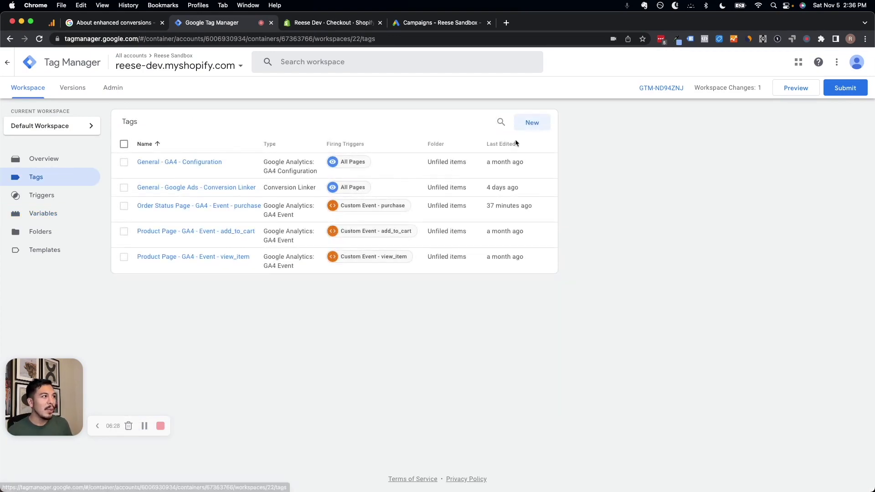
left_click(530, 121)
left_click(578, 121)
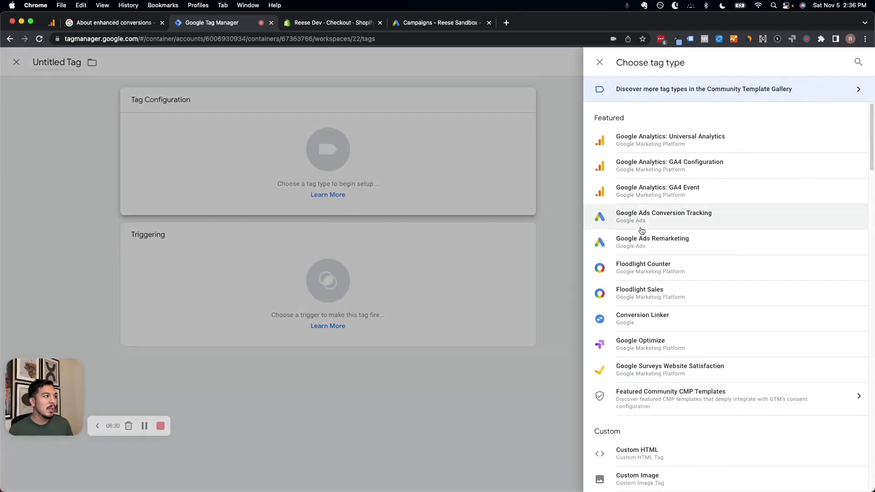
left_click(655, 213)
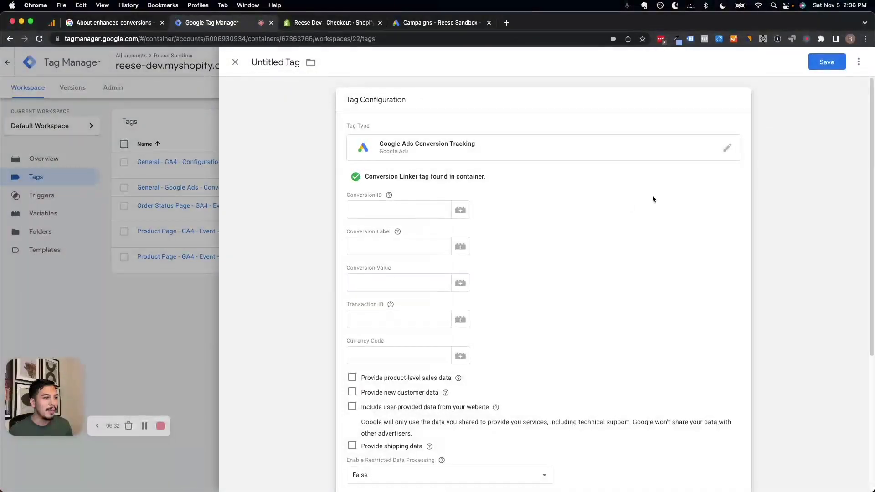
scroll(629, 191, "down", 5)
scroll(546, 171, "up", 3)
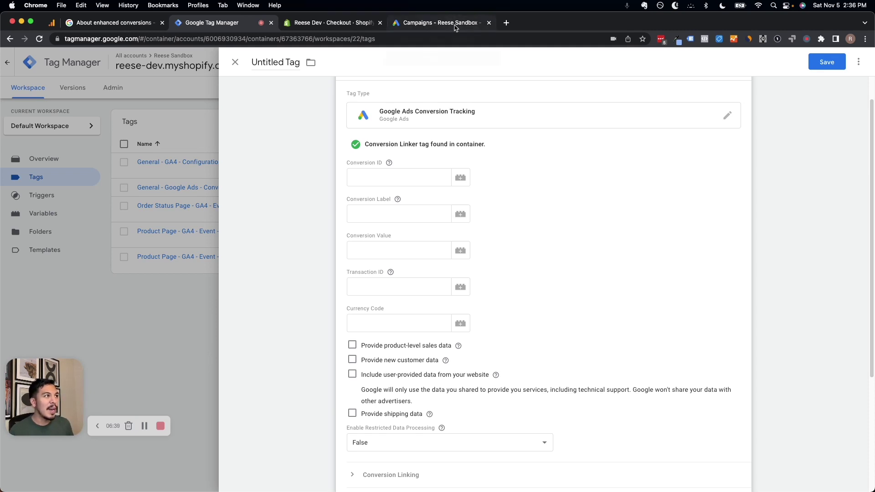
- Switch to Google Ads and open the Google Tag Manager setup instructions for the Purchase (Test) conversion action
left_click_drag(456, 26, 327, 28)
left_click(694, 58)
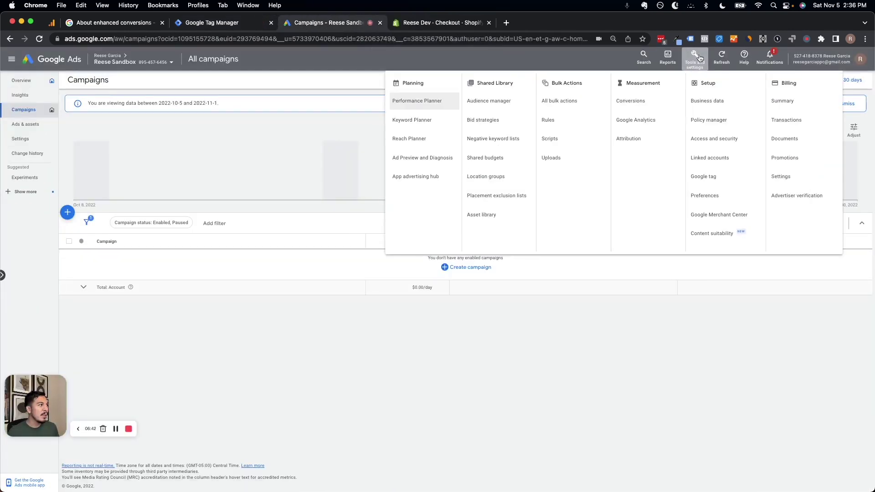
left_click(631, 104)
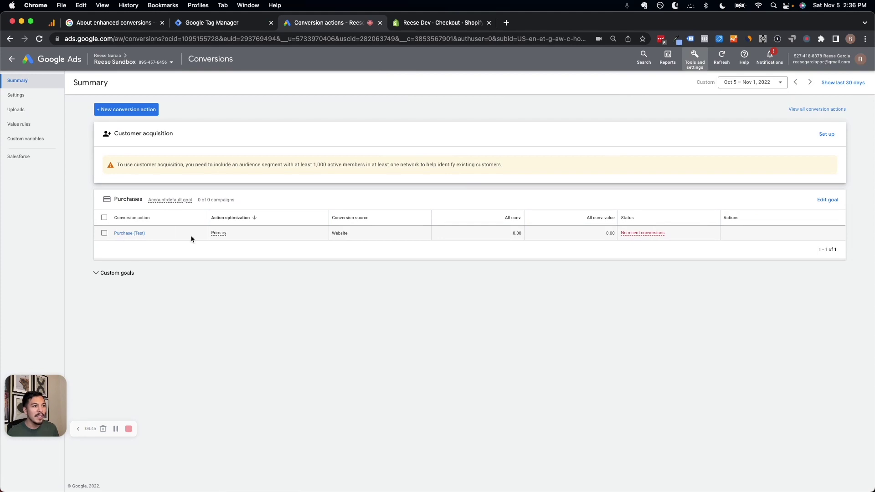
left_click(136, 233)
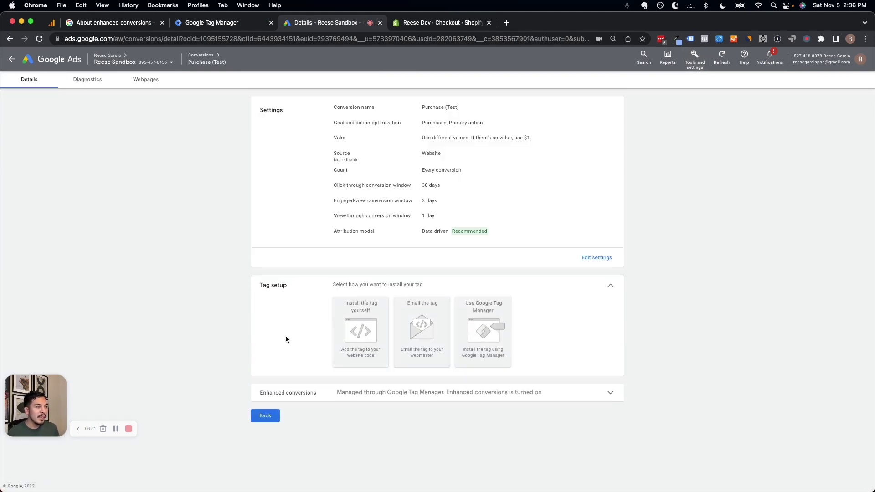
left_click(476, 325)
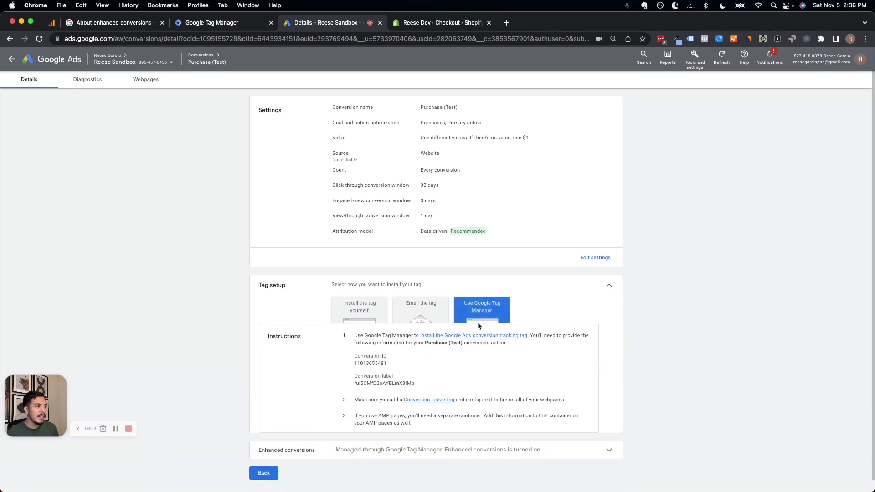
- Copy the Conversion ID from the Google Ads instructions into the tag's Conversion ID field in Tag Manager
double_click(374, 350)
key("super+c")
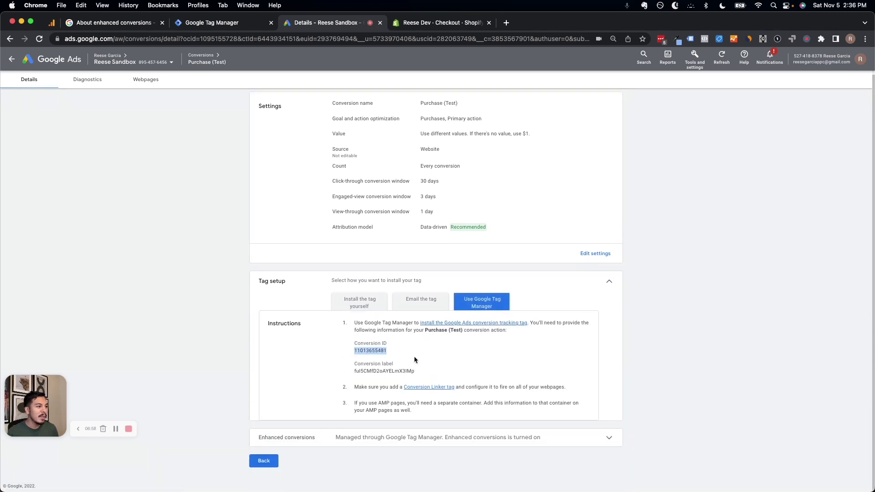
key("ctrl+shift+Tab")
left_click(426, 177)
key("super+v")
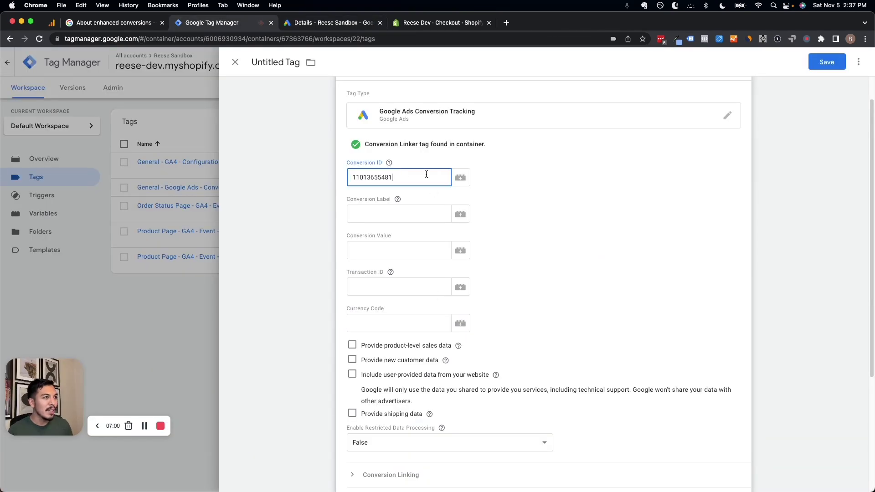
- Copy the Conversion label from the Google Ads instructions into the tag's Conversion Label field in Tag Manager
key("ctrl+Tab")
double_click(365, 371)
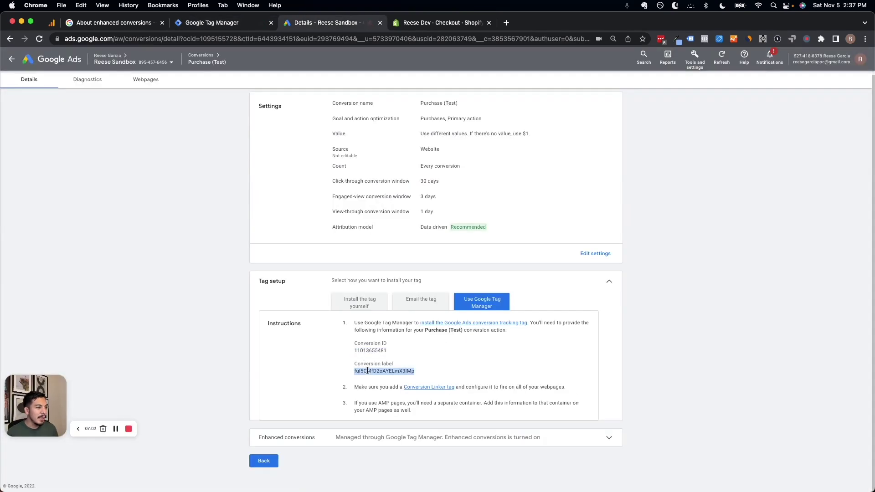
key("ctrl+shift+Tab")
left_click(380, 208)
type("fuI5CMfD2oAYELmX3IMp")
- Set the tag's Conversion Value to the variable {{DLV - ecommerce.value}}
left_click(375, 253)
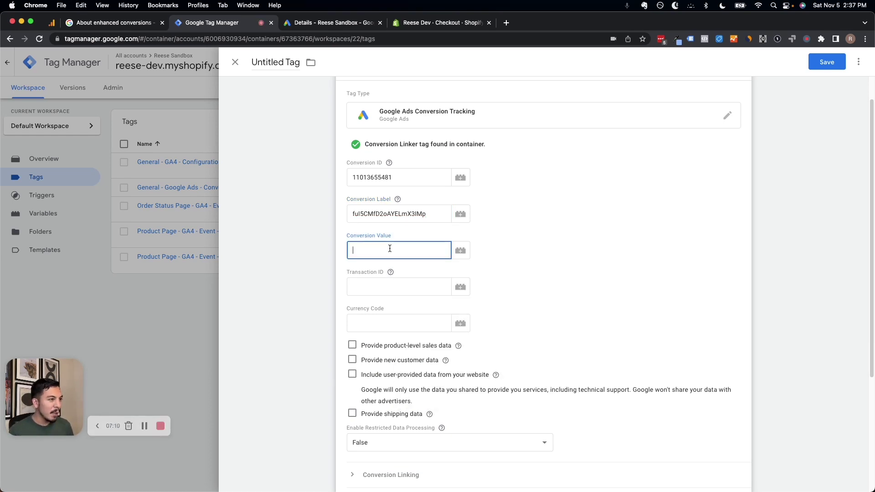
type("{{")
scroll(437, 330, "down", 1)
left_click(401, 388)
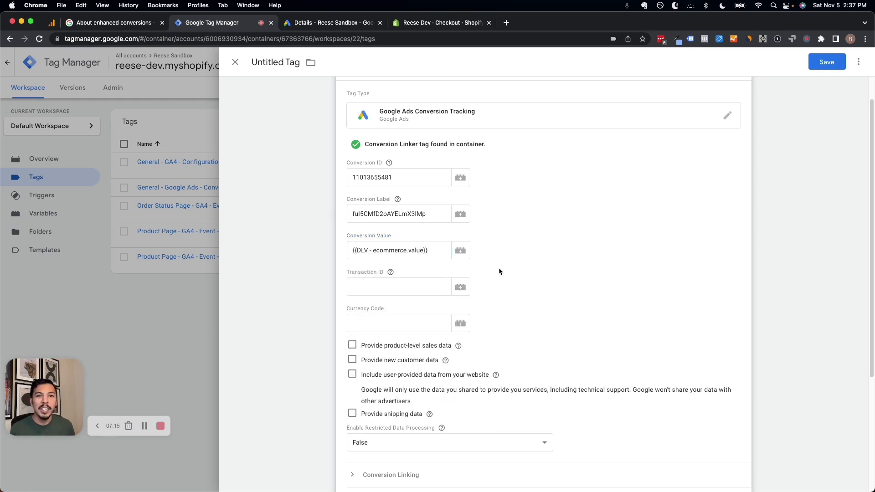
- Set the Transaction ID to {{DLV - ecommerce.transaction_id}} and the Currency Code to {{DLV - ecommerce.currency}}
left_click(397, 293)
type("{{trans")
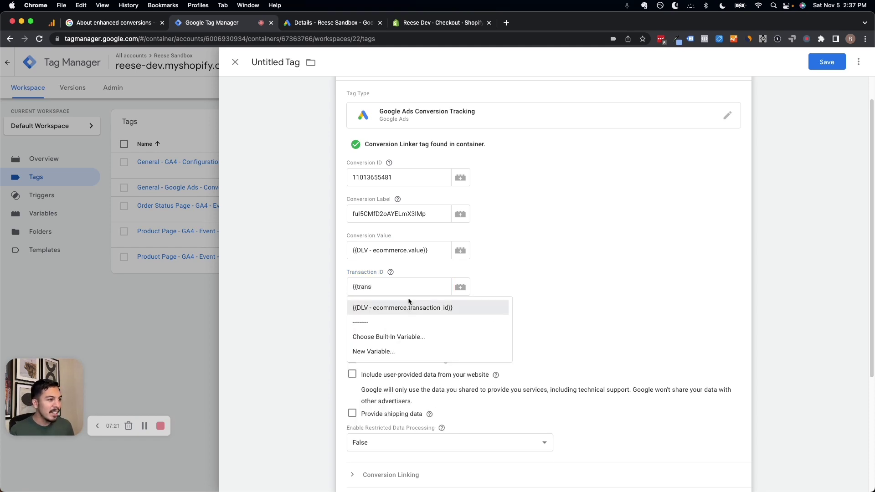
left_click(407, 307)
left_click(382, 327)
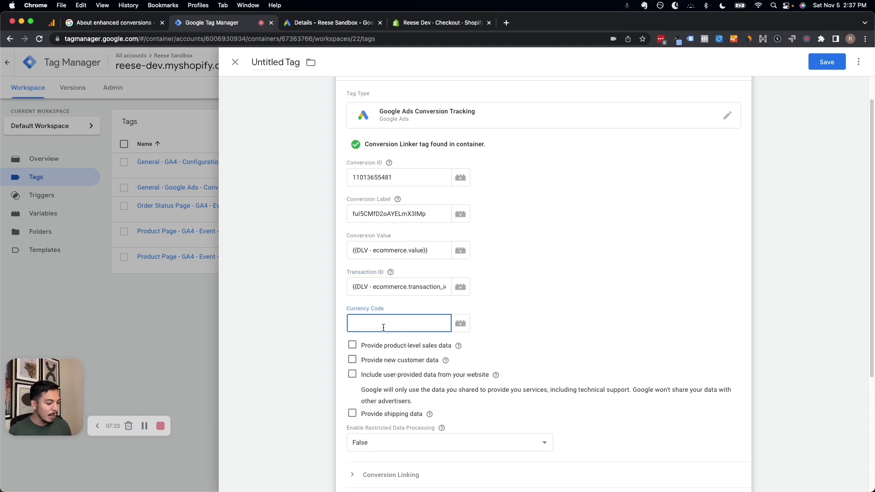
type("{{curre")
left_click(392, 349)
- Enable product-level sales data with custom fields and set Items to {{DLV - ecommerce.items}}
scroll(583, 307, "down", 1)
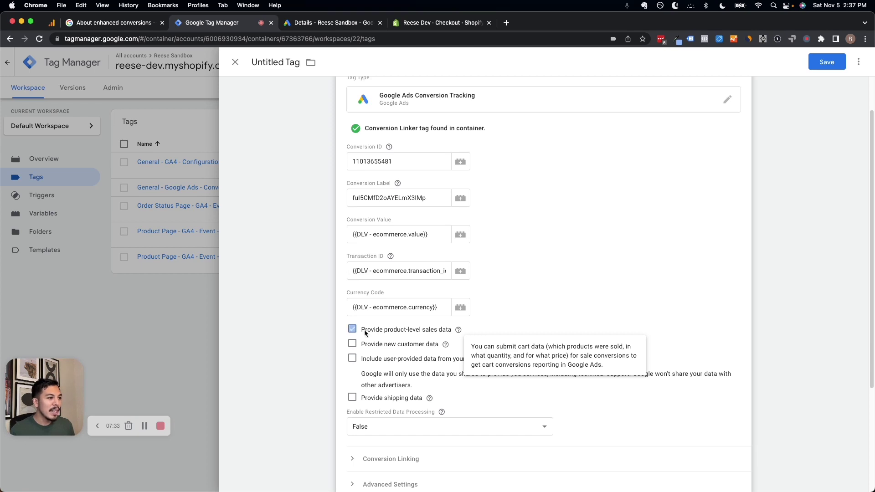
scroll(531, 262, "down", 4)
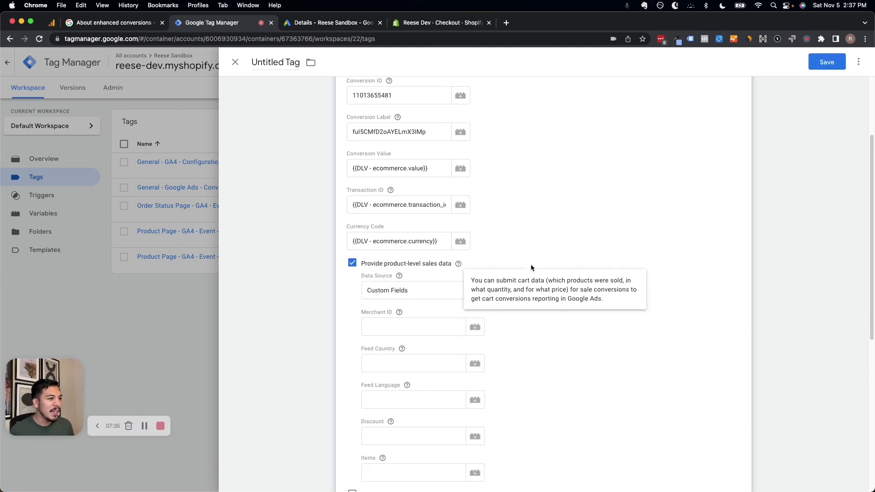
scroll(531, 264, "down", 4)
left_click(403, 401)
type("{{ line_item")
left_click(416, 419)
- Examine the items array in the Shopify checkout script, and return to the unsaved tag in Tag Manager
left_click(415, 21)
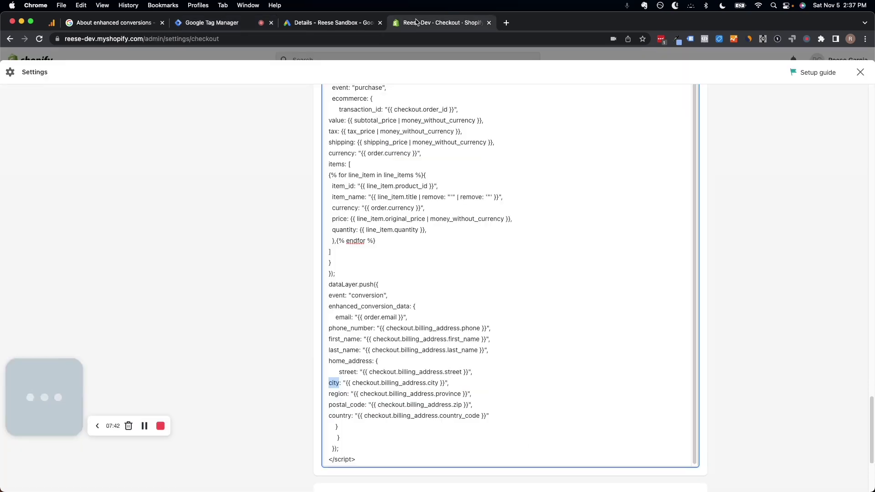
left_click_drag(329, 164, 413, 252)
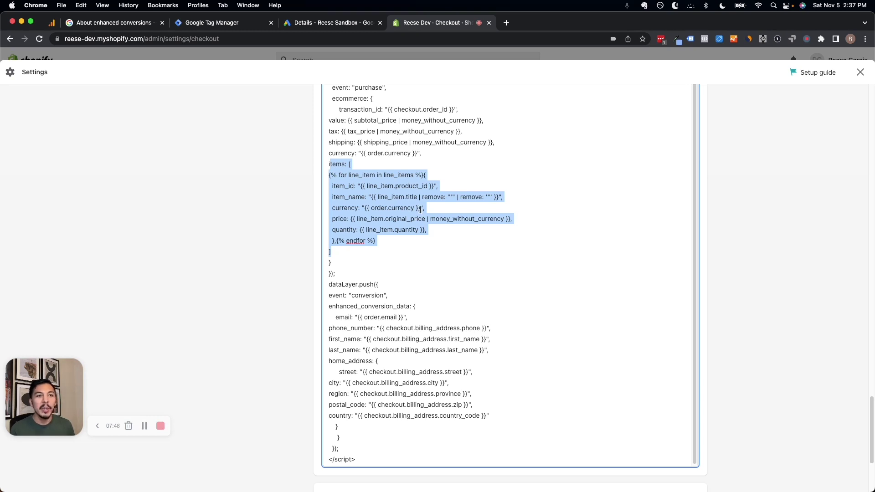
left_click(330, 22)
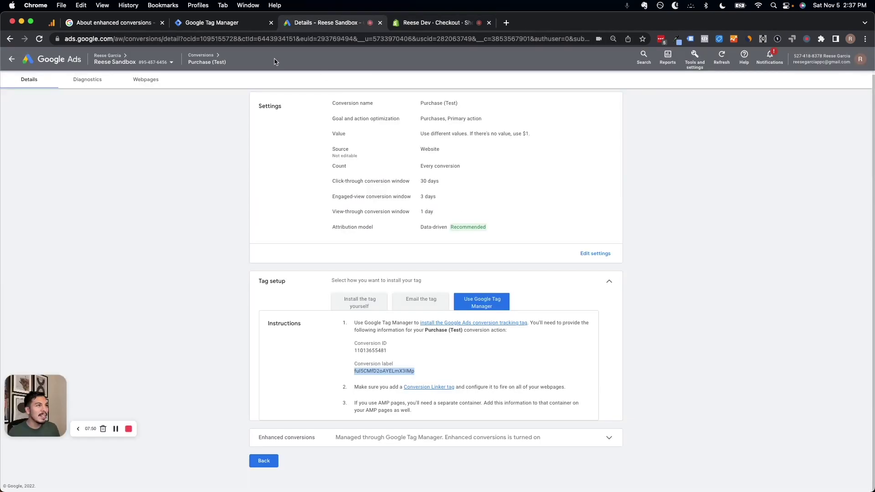
left_click(250, 22)
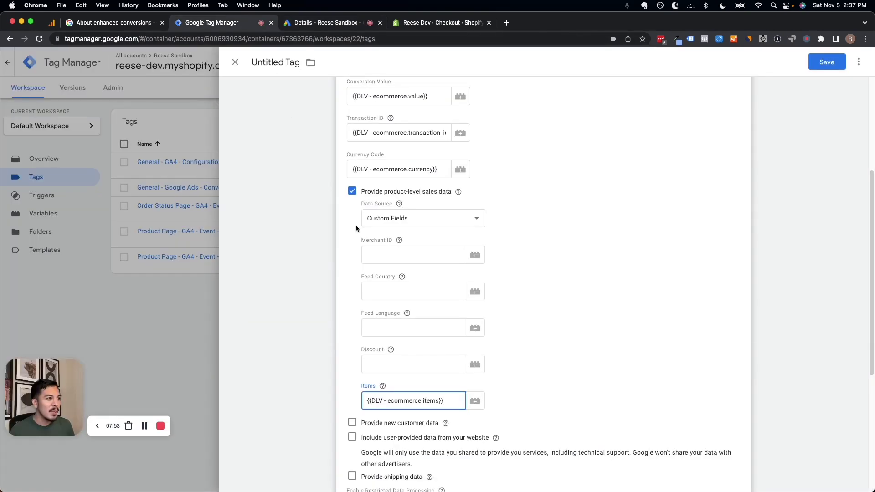
- Include user-provided data from the website in the tag and start a new user-provided data variable for it
scroll(588, 291, "down", 5)
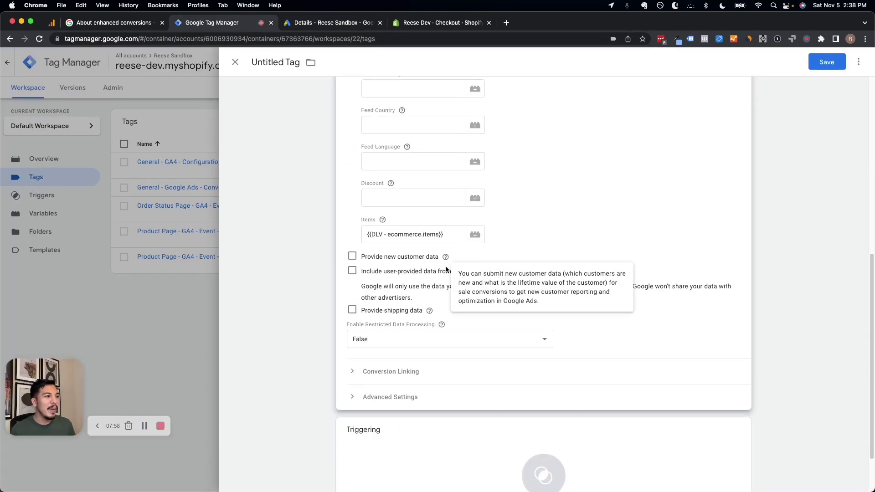
left_click(352, 256)
left_click(352, 256)
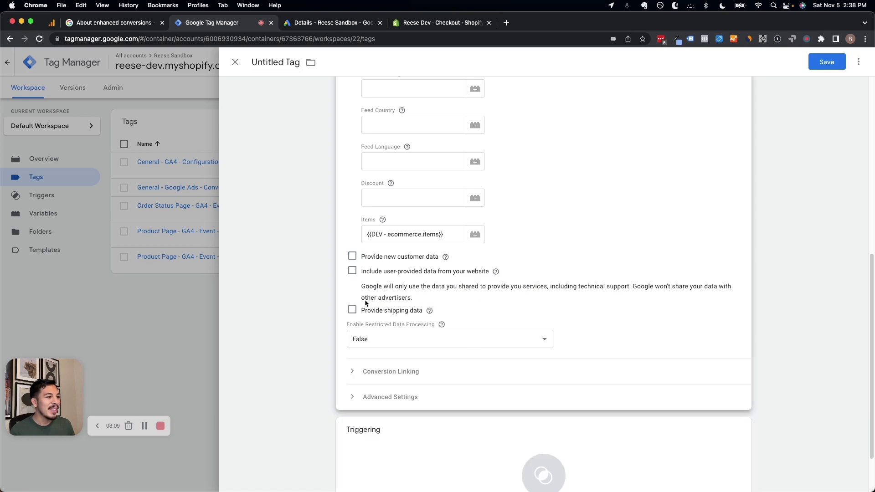
left_click(352, 271)
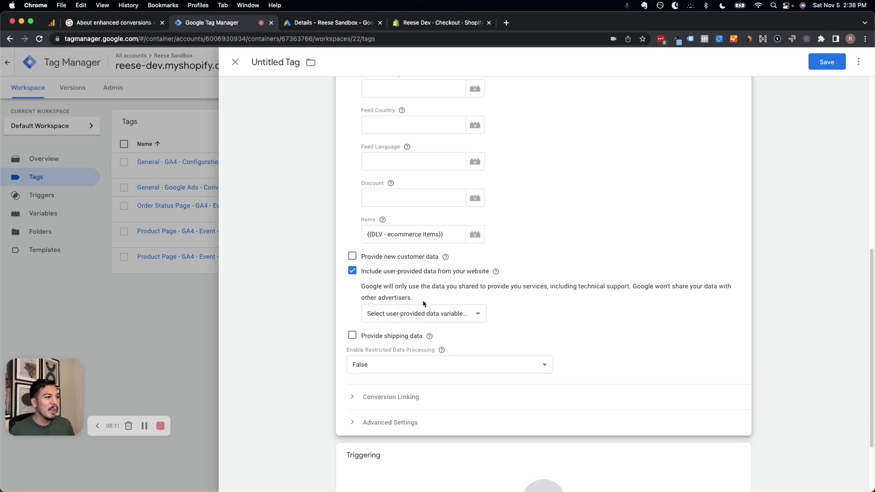
left_click(432, 315)
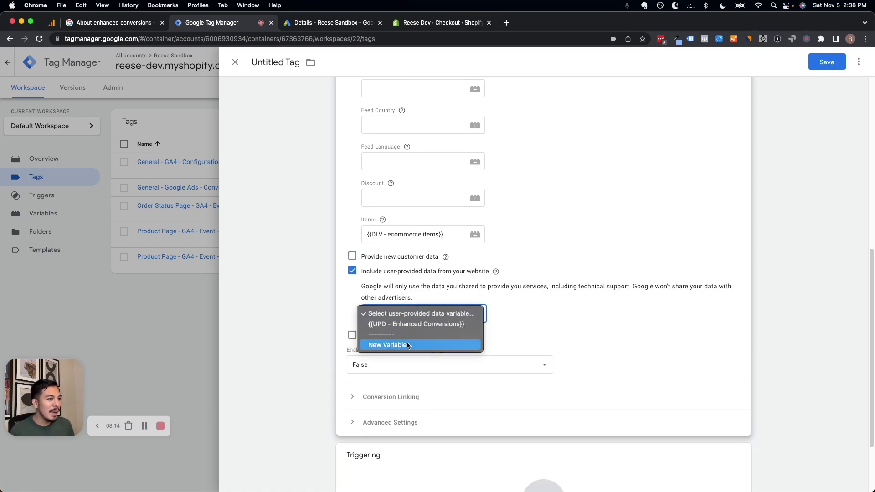
left_click(408, 345)
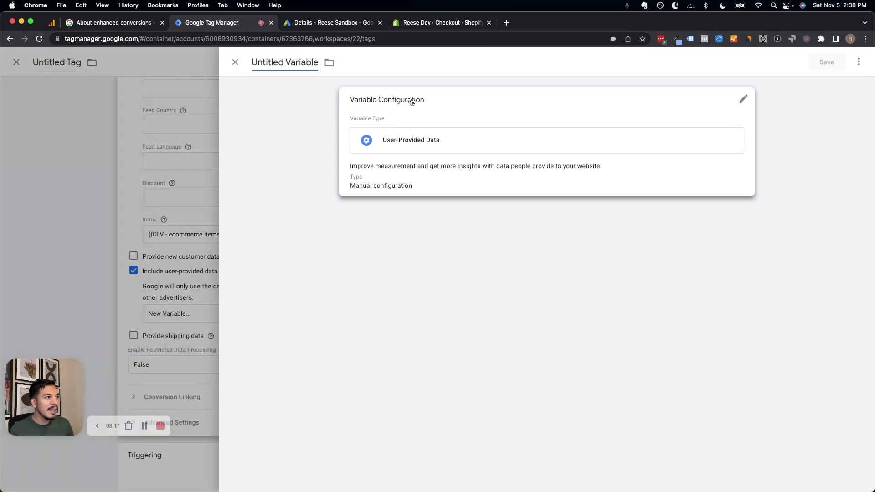
- Name the new user-provided data variable "UPD - Google Ads - Enhanced eComm"
left_click(280, 62)
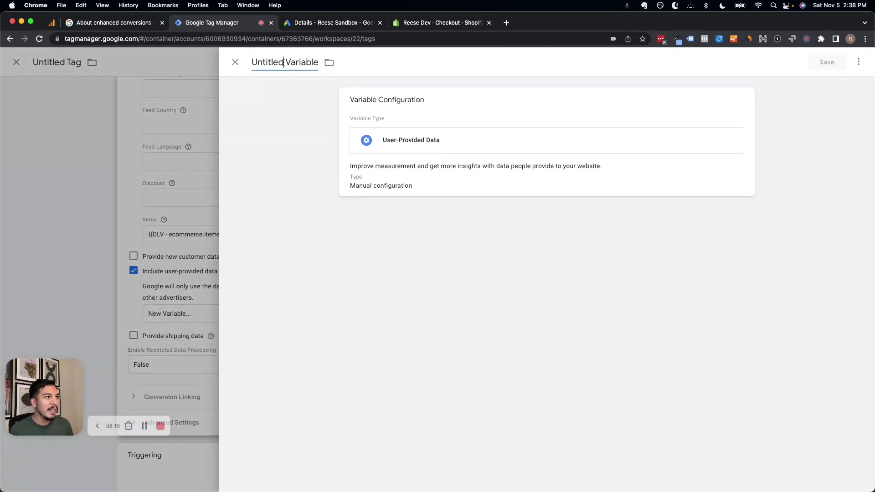
type("UPD - Google Ads - en")
key("BackSpace")
key("BackSpace")
type("Enhanced eComm")
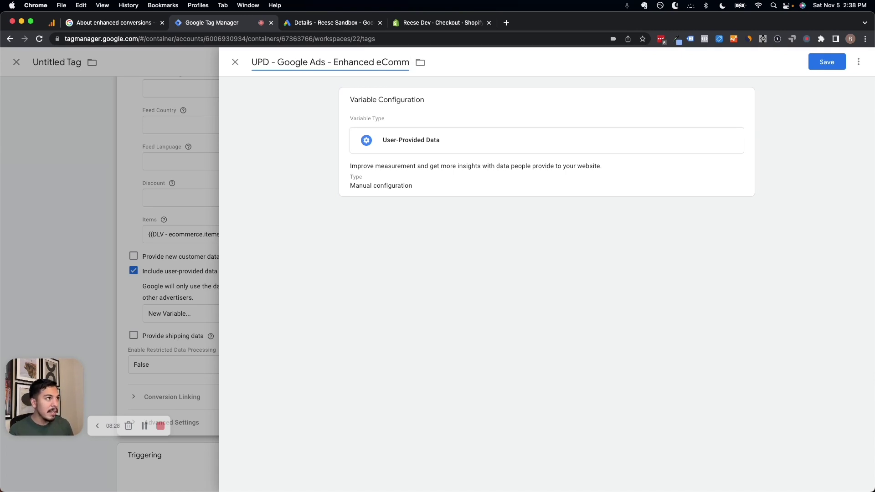
- In the manual configuration, map Email to {{DLV - enhanced_conversion_data.email}} and Phone to {{DLV - enhanced_conversion_data.phone_number}}
left_click(467, 158)
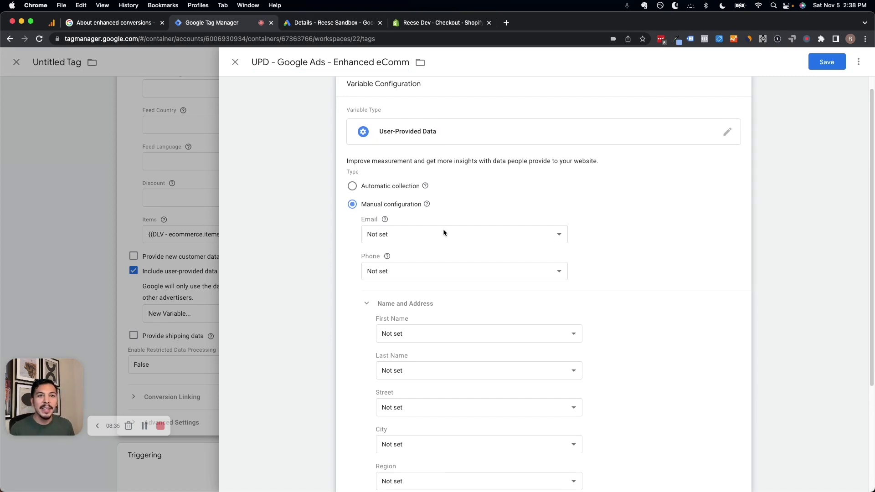
left_click(444, 232)
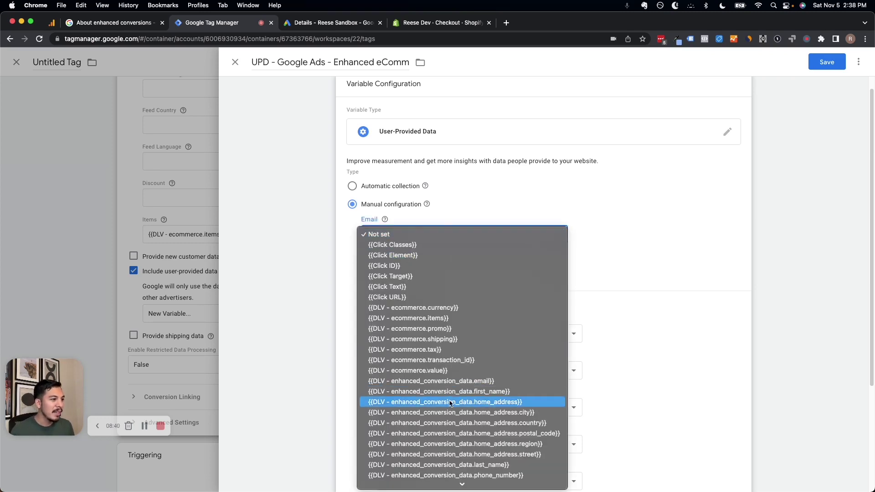
left_click(462, 381)
left_click(456, 270)
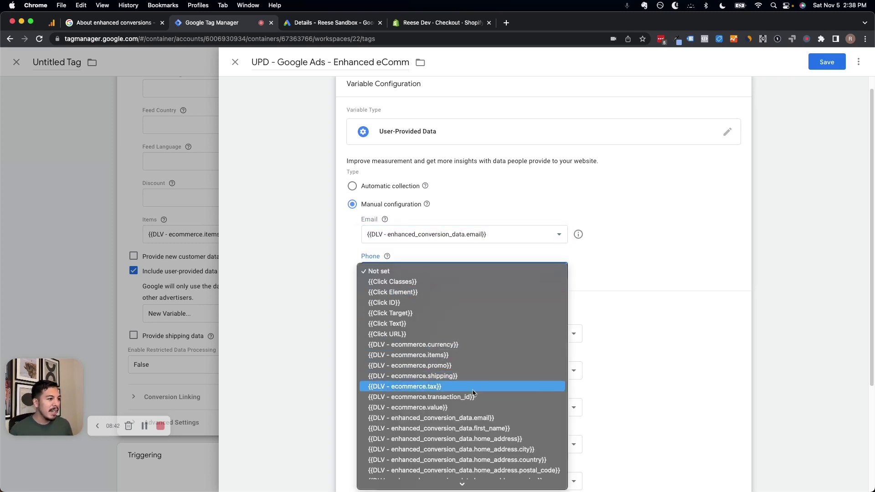
left_click(501, 377)
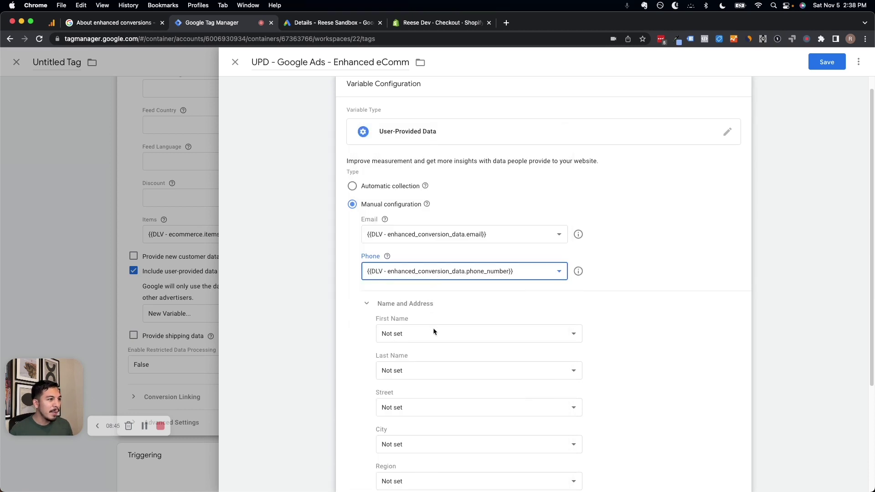
- Map First Name to {{DLV - enhanced_conversion_data.first_name}} and Last Name to {{DLV - enhanced_conversion_data.last_name}}
left_click(433, 331)
left_click(456, 391)
scroll(524, 319, "down", 5)
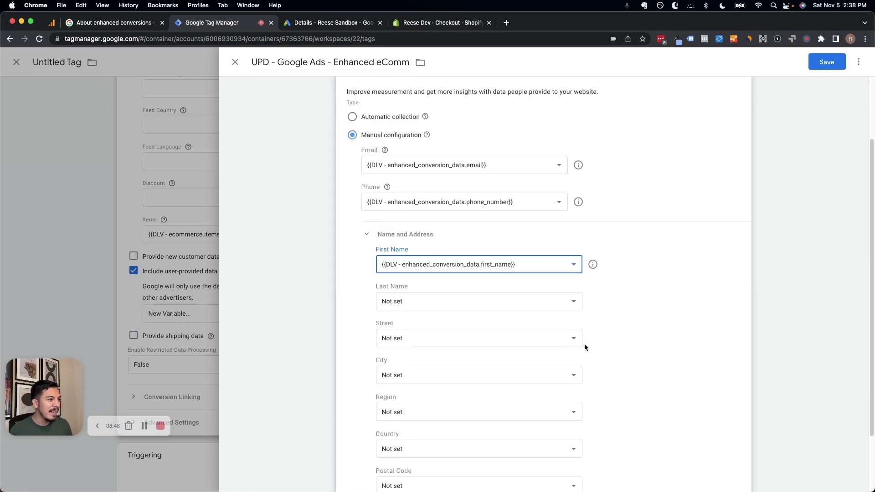
left_click(435, 228)
left_click(452, 456)
- Map Street, City and Region to {{DLV - enhanced_conversion_data.home_address.street}}, {{DLV - enhanced_conversion_data.home_address.city}} and {{DLV - enhanced_conversion_data.home_address.region}}
left_click(410, 263)
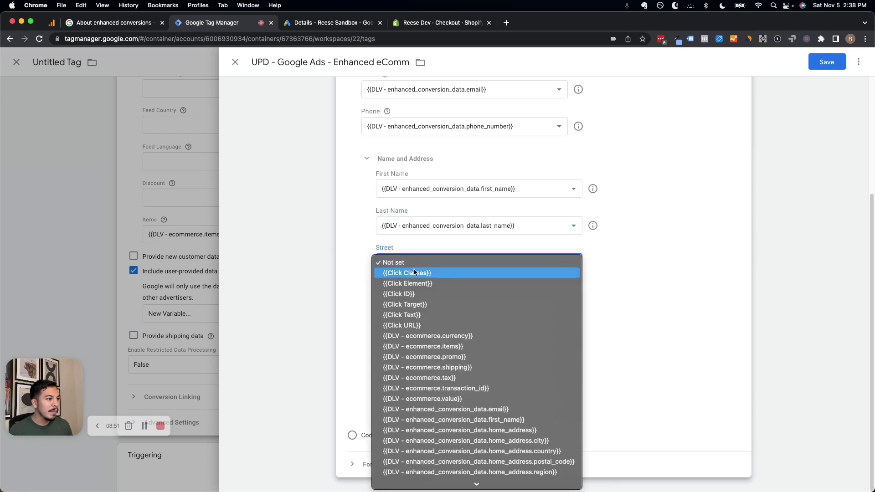
left_click(546, 394)
left_click(433, 339)
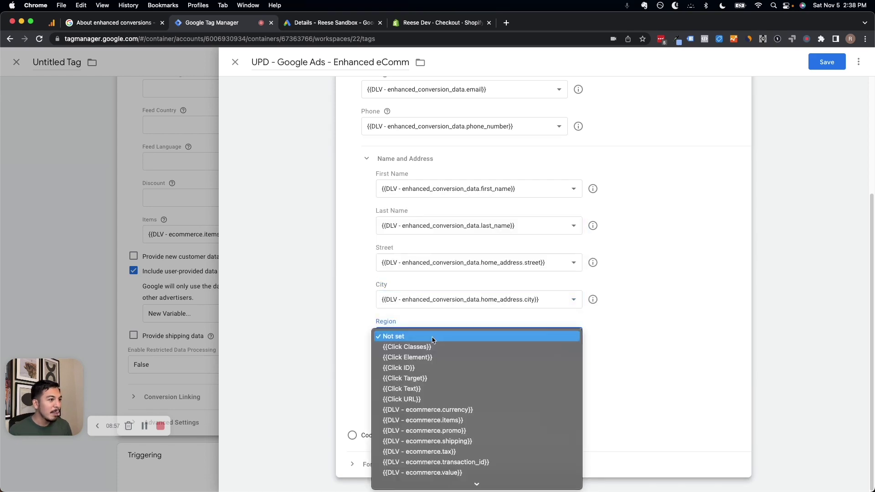
scroll(460, 396, "down", 3)
left_click(455, 456)
- Map Country to {{DLV - enhanced_conversion_data.home_address.country}} and Postal Code to {{DLV - enhanced_conversion_data.home_address.postal_code}}, and save the user-provided data variable
left_click(456, 373)
left_click(455, 367)
left_click(469, 409)
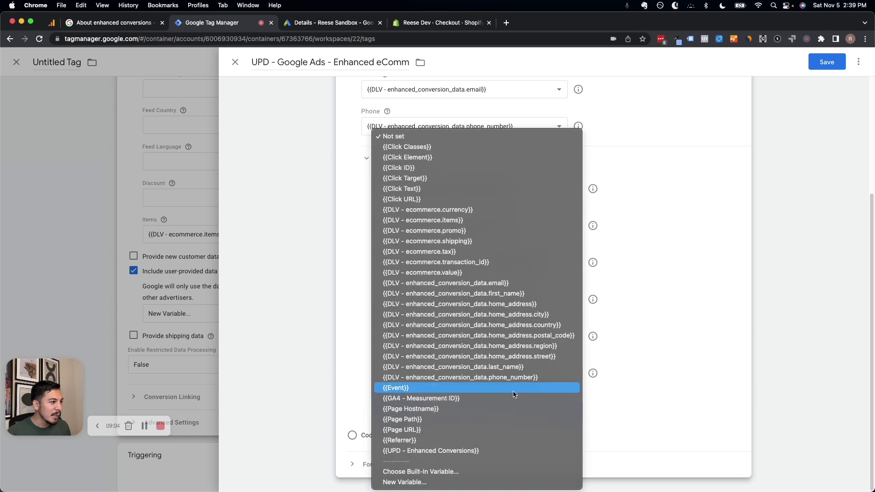
left_click(483, 336)
scroll(404, 321, "up", 5)
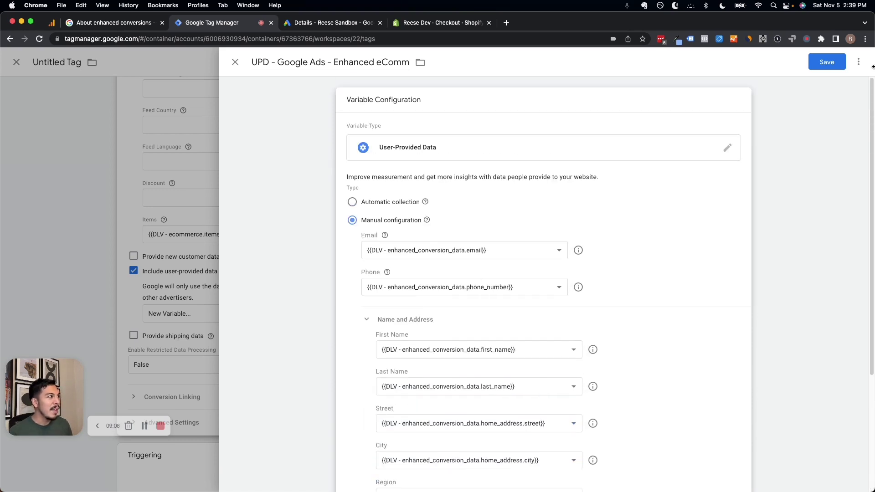
left_click(827, 62)
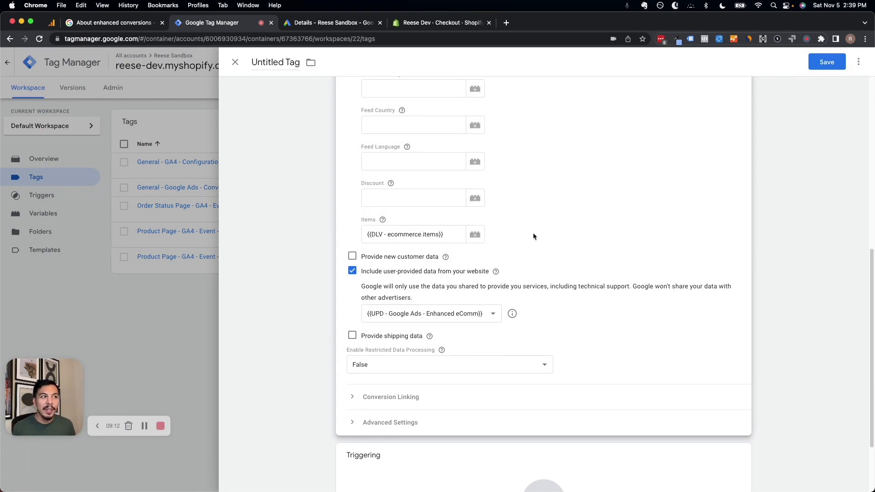
- Set the conversion tag to fire on the "Custom Event - conversion" trigger
scroll(534, 236, "down", 2)
left_click(402, 402)
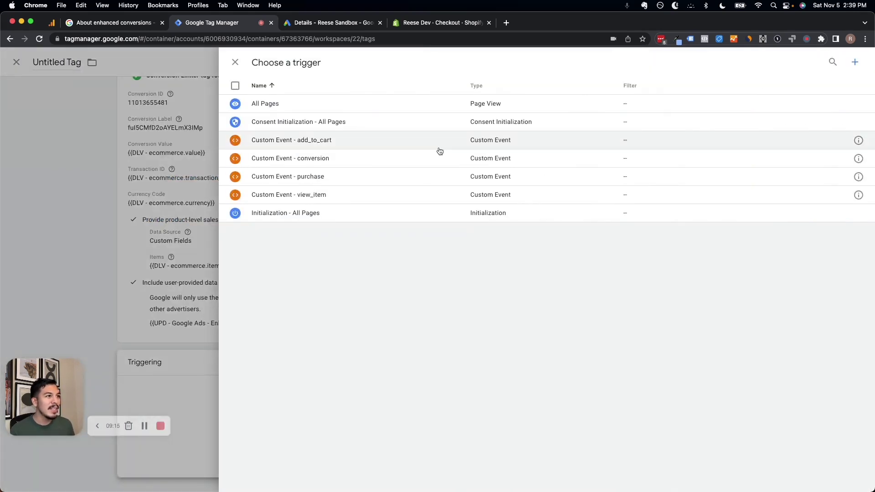
left_click(391, 160)
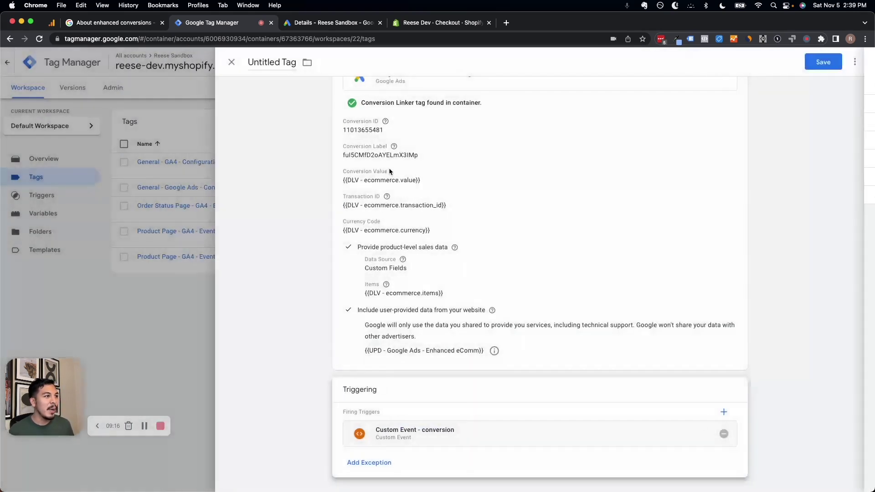
- Name the tag "Order Status - Google Ads - Conversion - Purchase" and save it
left_click(281, 61)
type("Order Stat")
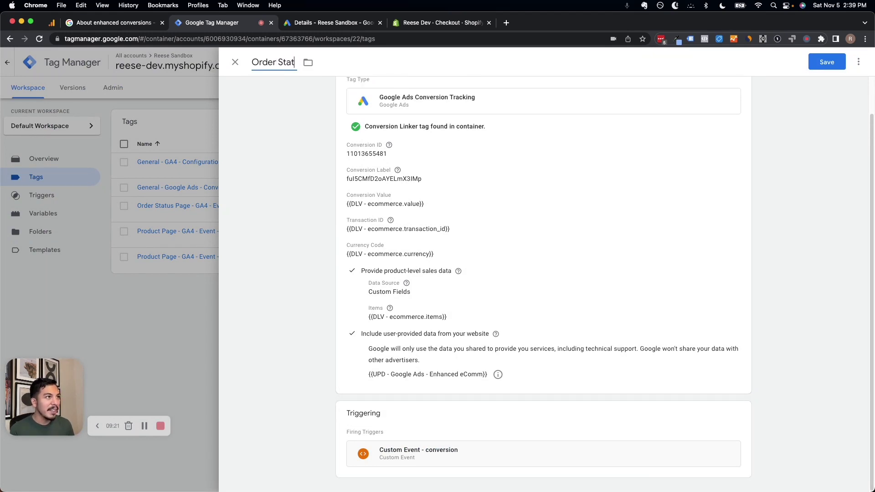
type("us - Google Ads -")
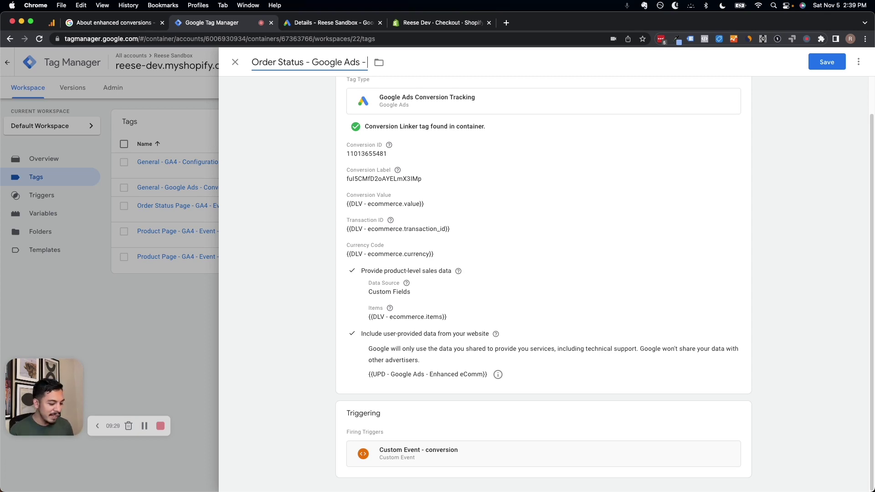
type("Conversio")
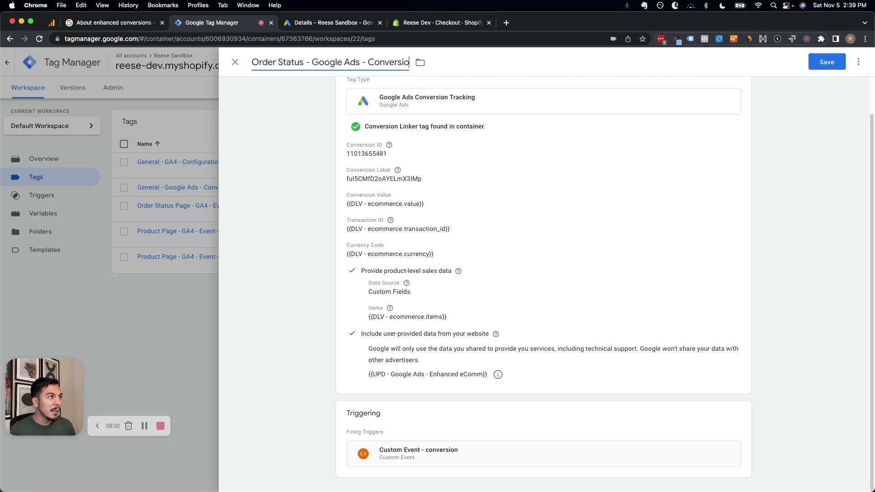
type("n - Purchase")
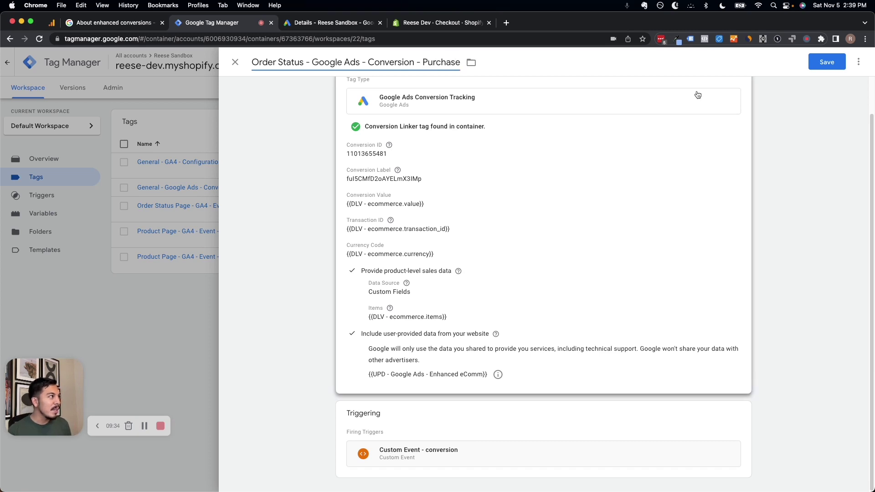
left_click(826, 68)
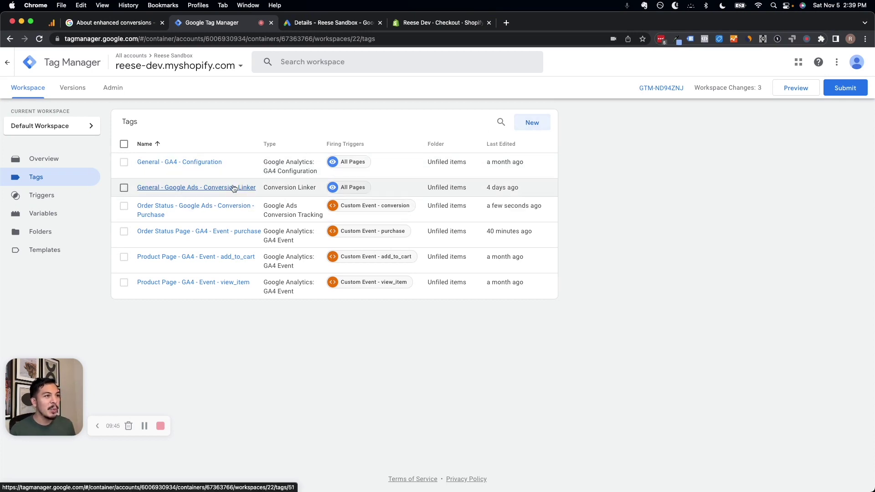
left_click(530, 123)
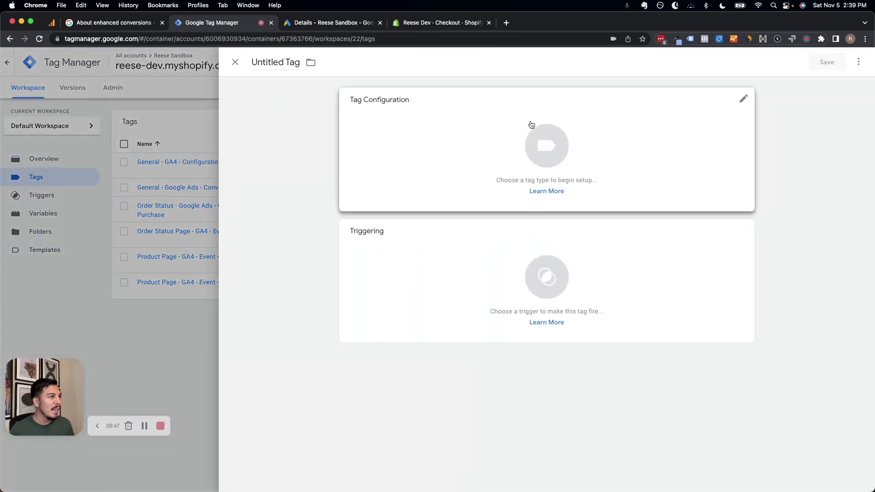
left_click(530, 117)
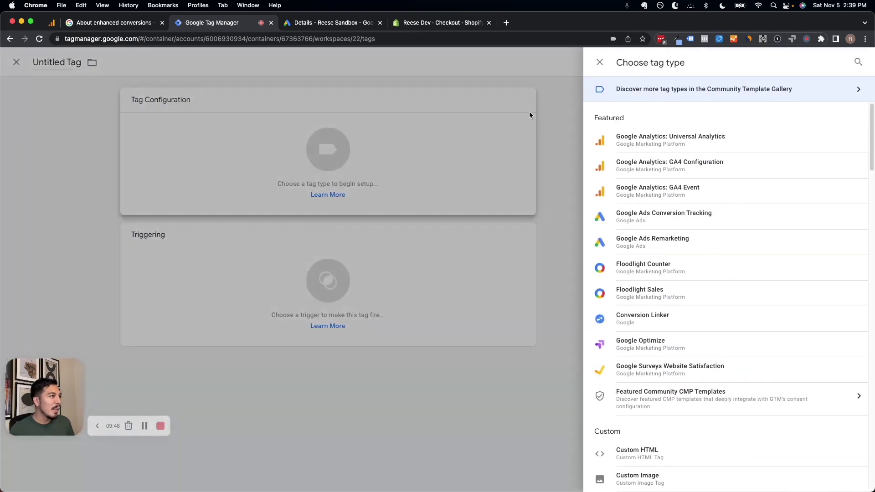
left_click(664, 316)
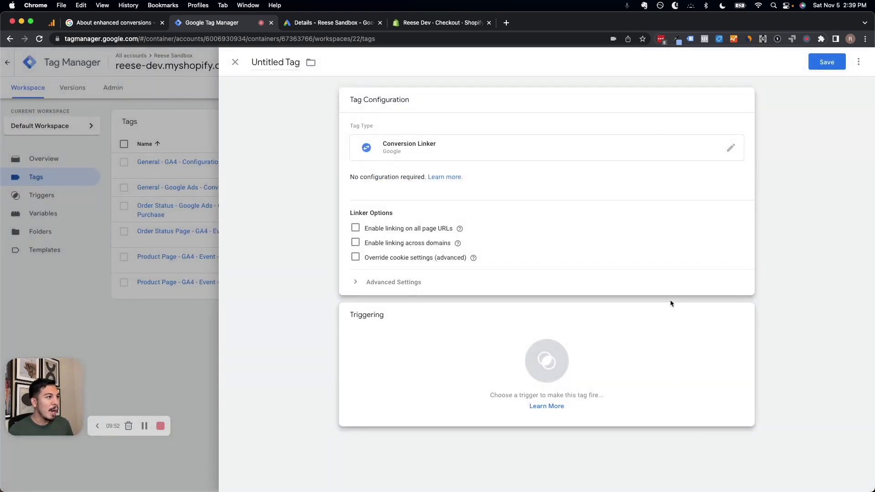
left_click(422, 353)
left_click(328, 109)
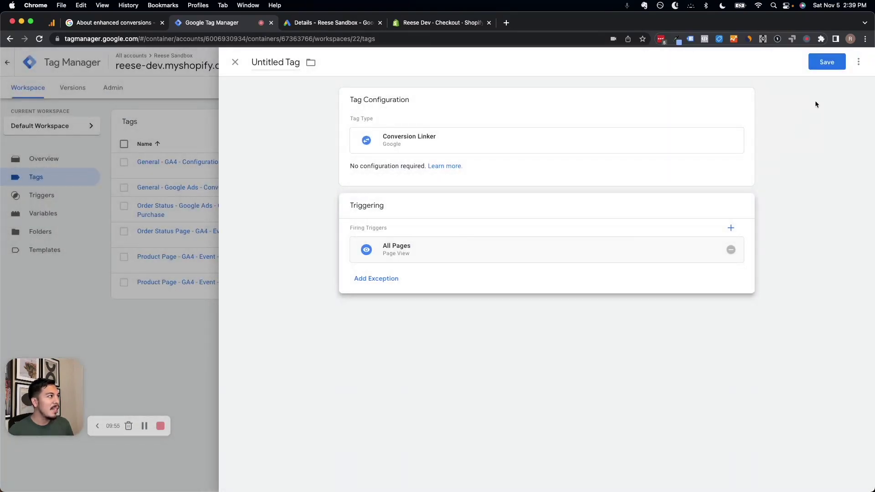
left_click(236, 63)
left_click(547, 159)
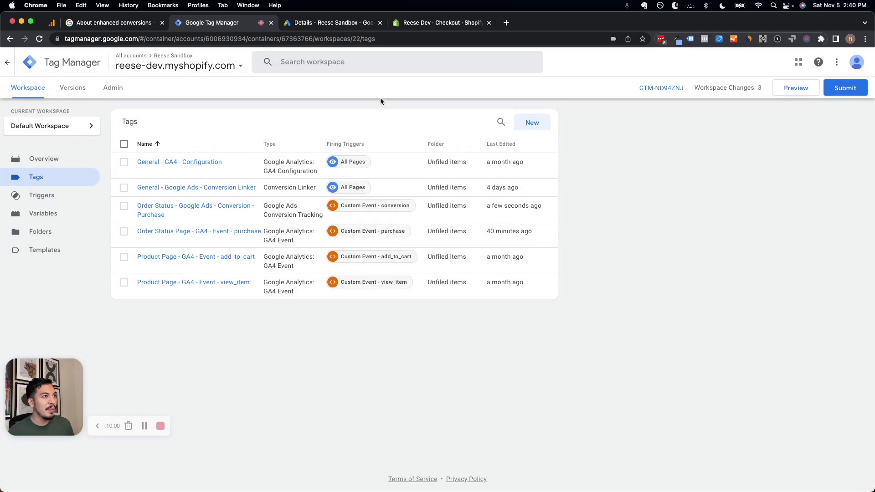
- Publish the workspace changes to the Live environment without a version name or description, and return to the workspace overview
left_click(831, 95)
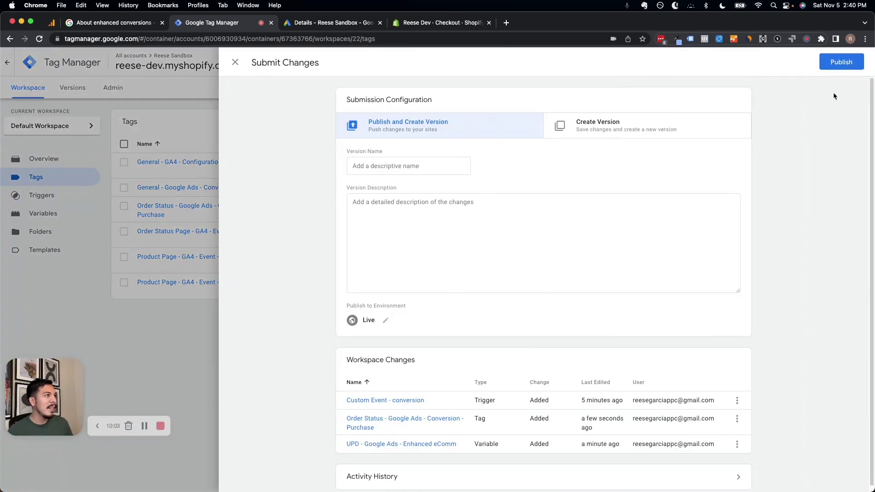
left_click(858, 68)
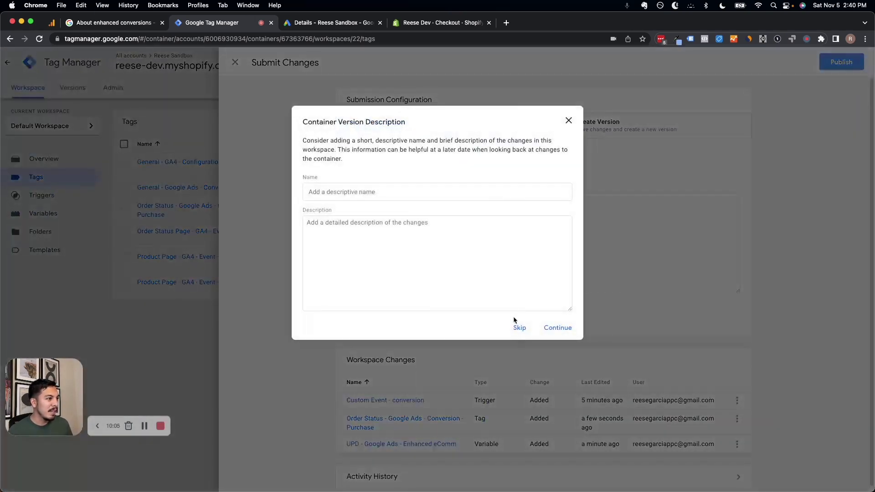
left_click(517, 325)
left_click(241, 67)
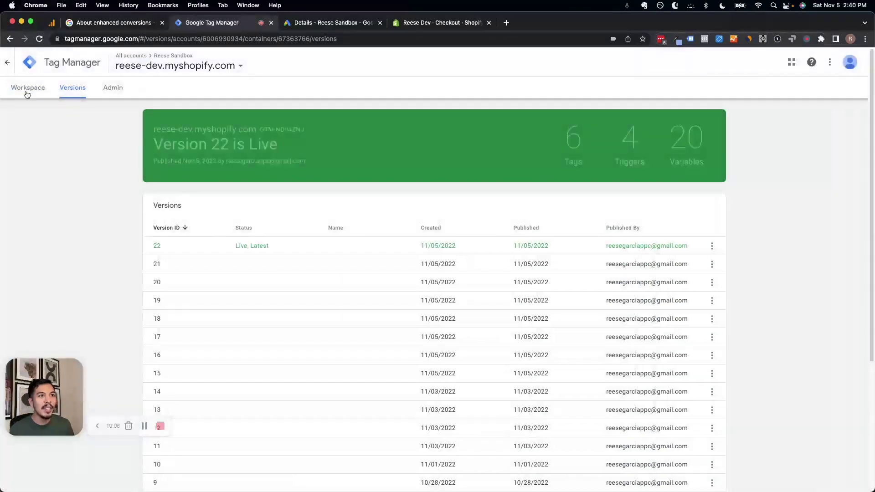
left_click(29, 89)
- Preview the container on the store site and add one Cool Hoodie to the cart
left_click_drag(212, 22, 428, 22)
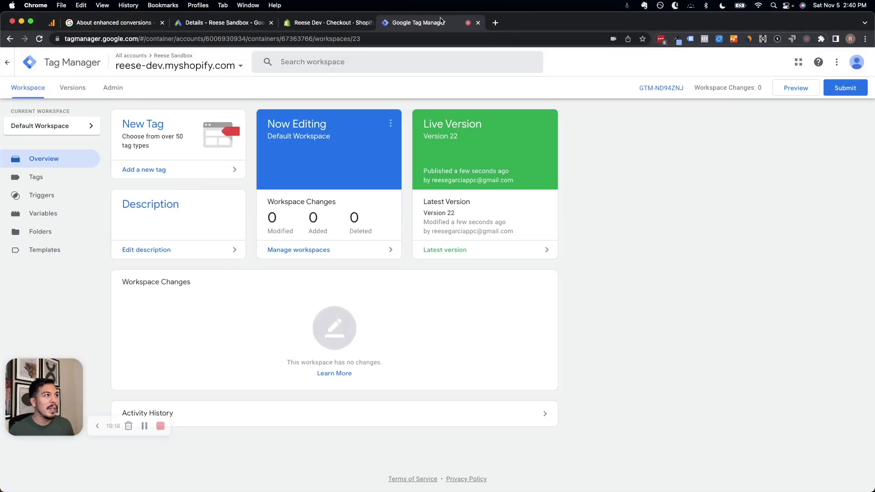
left_click(817, 91)
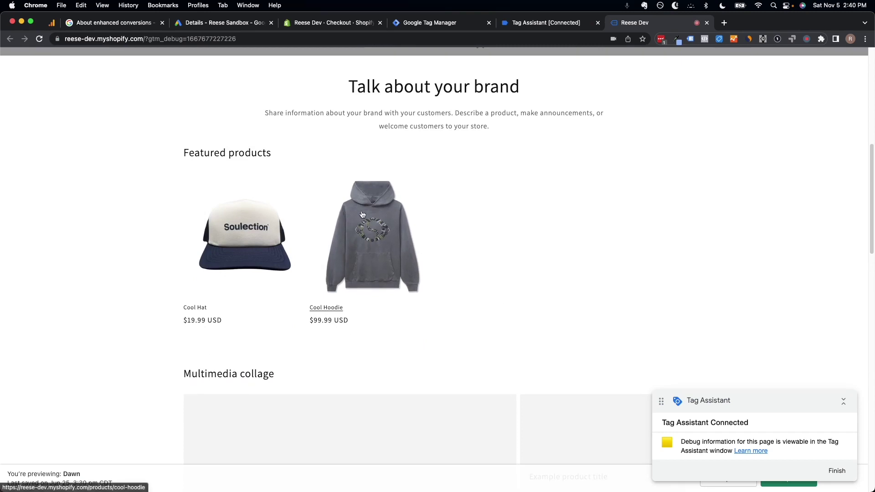
left_click(364, 216)
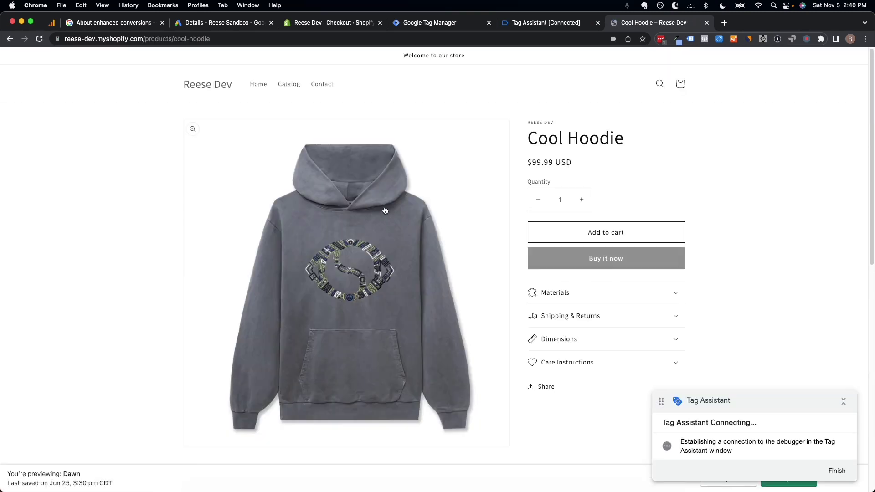
left_click(567, 228)
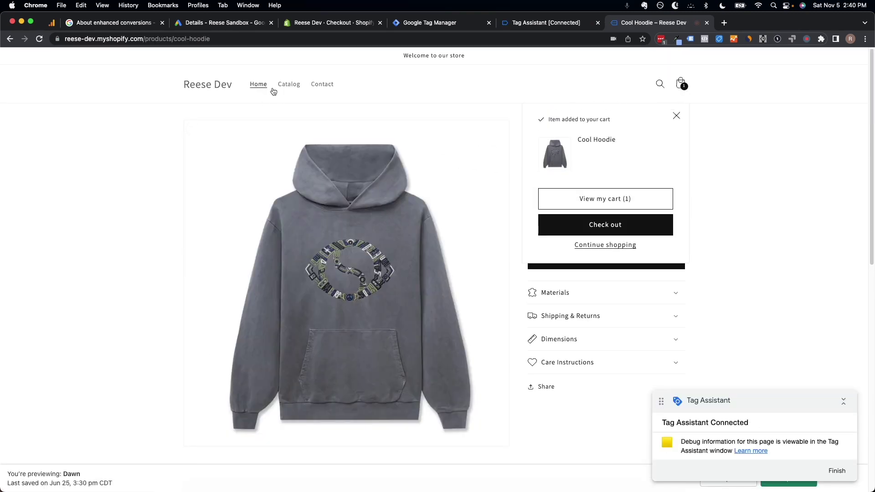
- Add one Cool Hat from the catalog to the cart and proceed to checkout
left_click(289, 83)
left_click(245, 253)
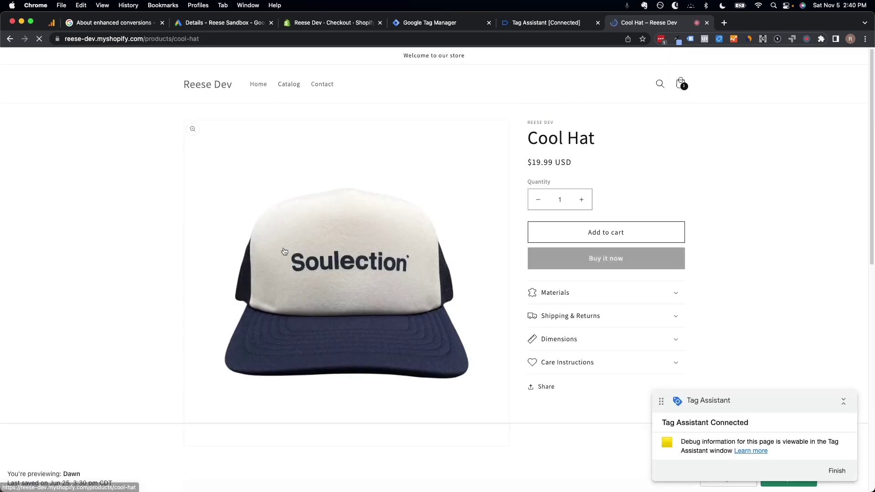
left_click(607, 234)
left_click(597, 228)
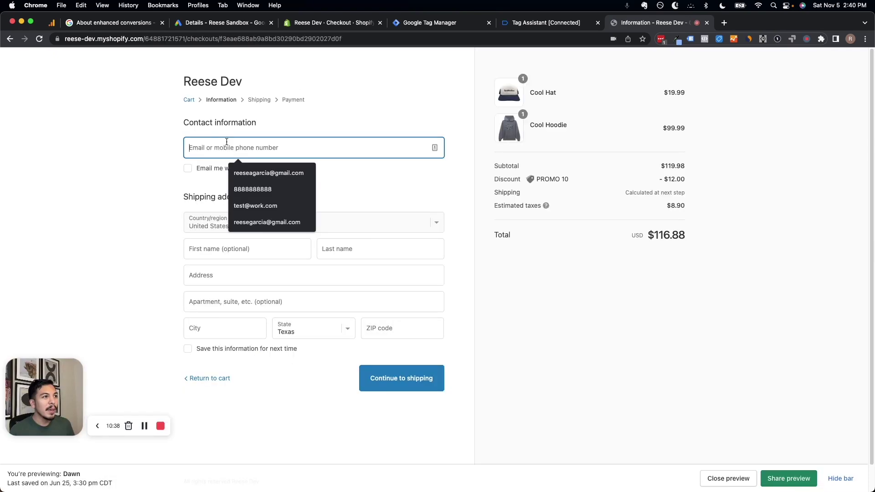
- Fill in the customer's email, first name and last name in the checkout form
left_click(289, 177)
left_click(248, 250)
left_click(249, 275)
left_click(335, 252)
left_click(374, 273)
- Fill in the customer's saved shipping address and continue through shipping to the payment stage
left_click(345, 276)
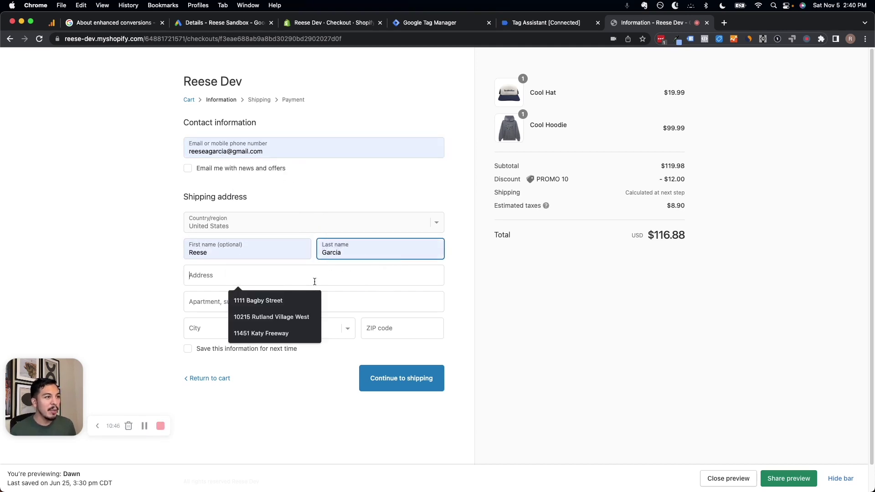
left_click(306, 305)
left_click(266, 315)
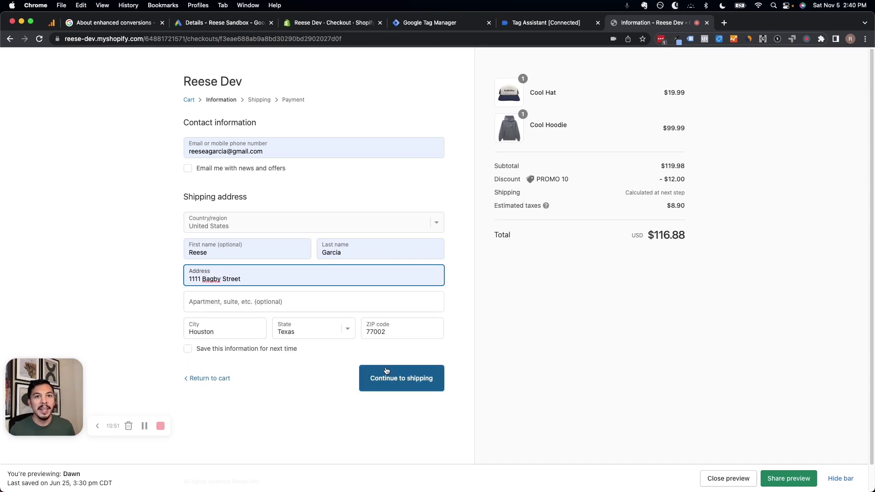
left_click(399, 385)
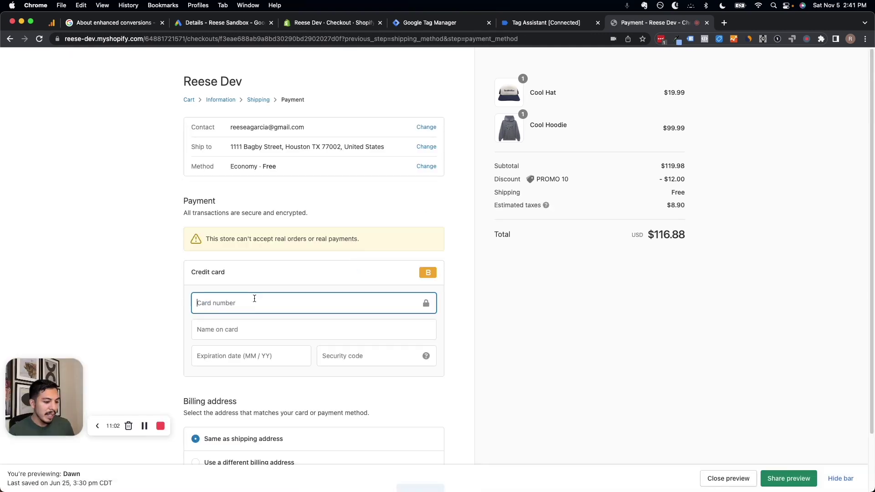
- Enter the test card number, name on card, expiration date and security code, and place the order
type("1")
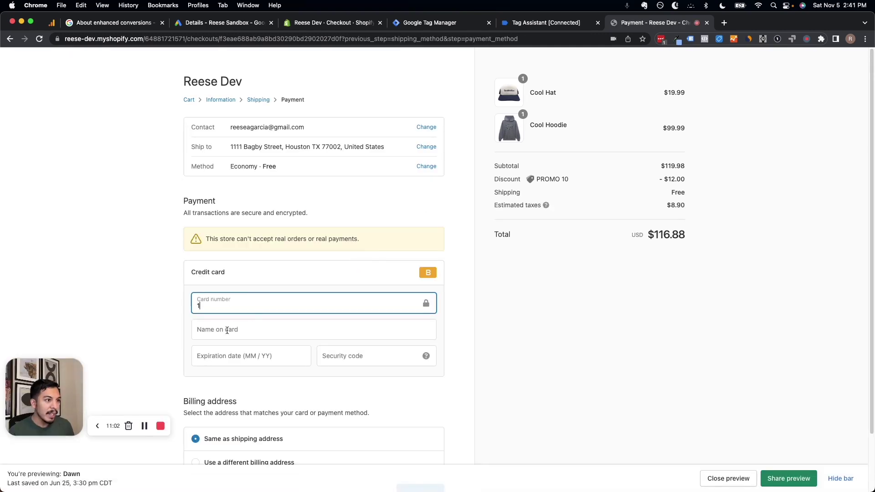
left_click(255, 330)
left_click(265, 356)
left_click(345, 365)
type("111")
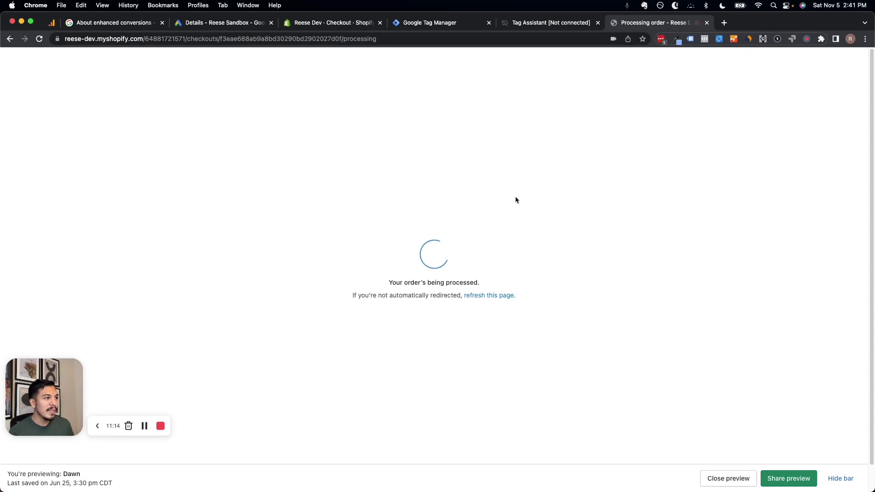
- Check the order confirmation page, and inspect the tags for its conversion event in Tag Assistant
scroll(337, 321, "down", 5)
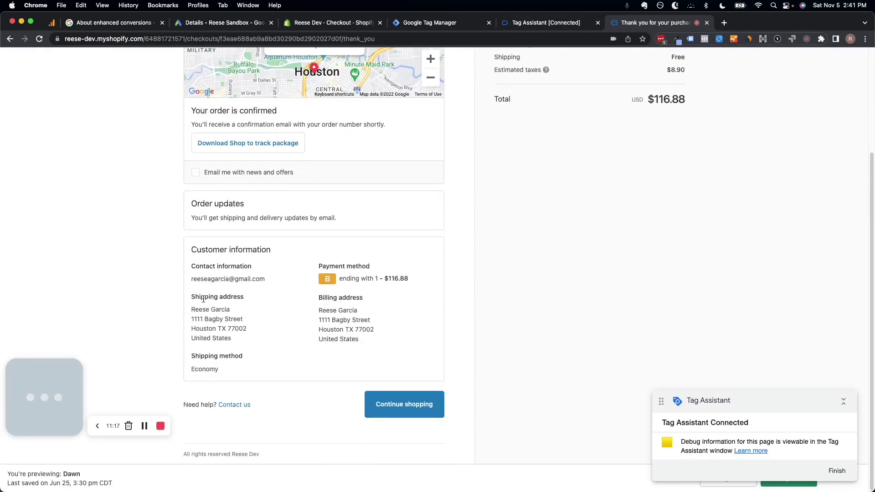
scroll(342, 336, "up", 3)
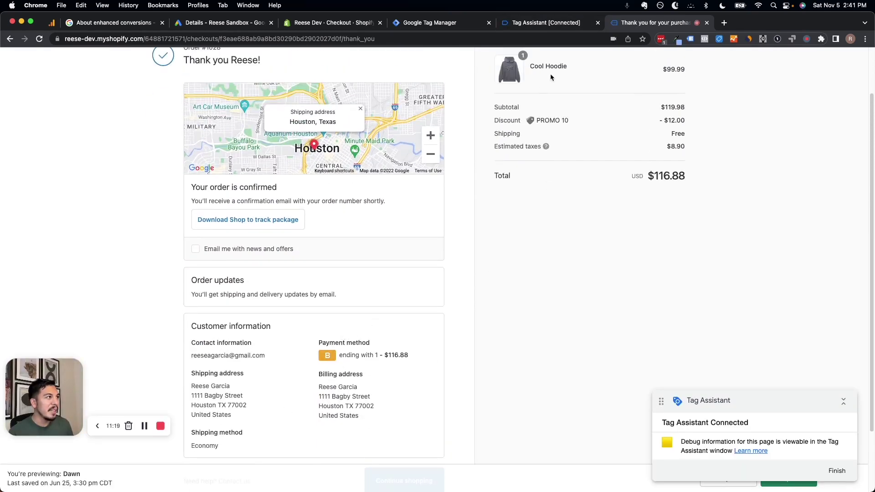
left_click(538, 23)
left_click(437, 221)
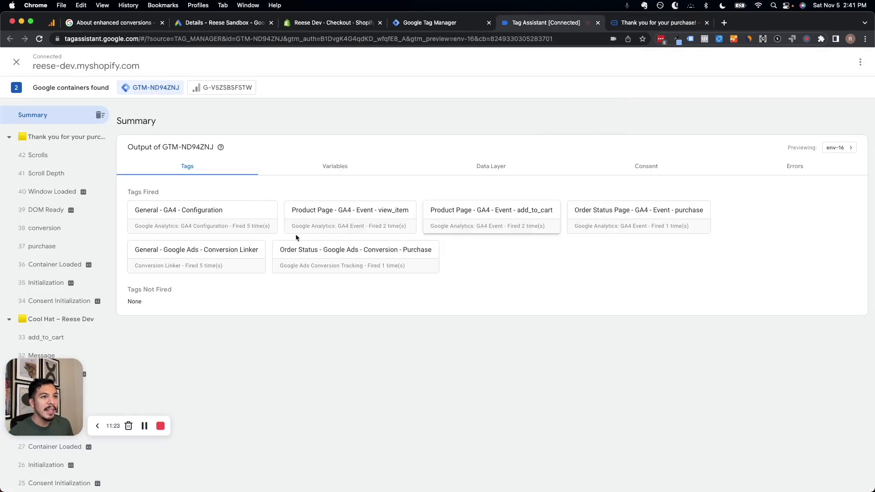
left_click(57, 229)
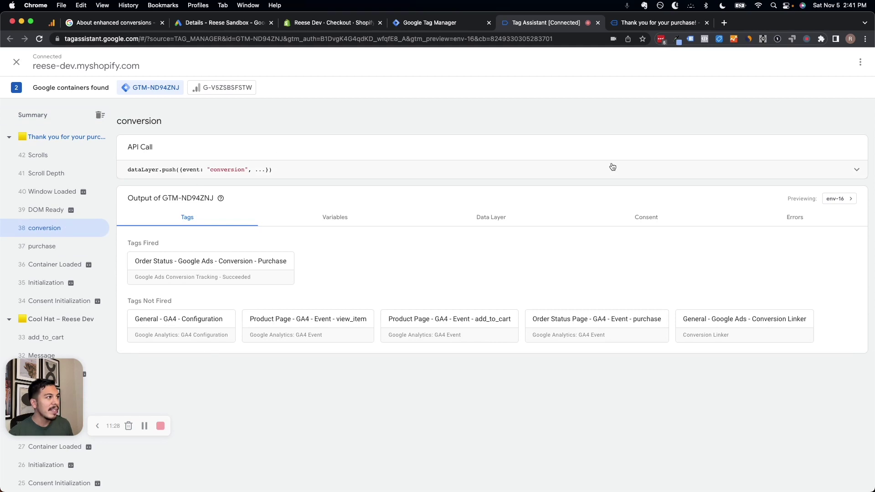
- Examine the data layer pushes of the conversion and purchase events, including the enhanced conversion data and the ecommerce items
left_click(611, 166)
left_click_drag(144, 188, 251, 258)
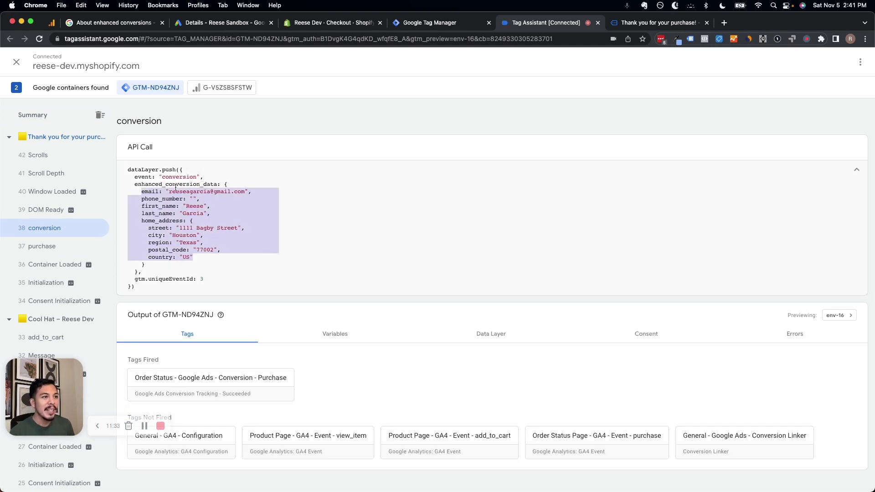
key("Down")
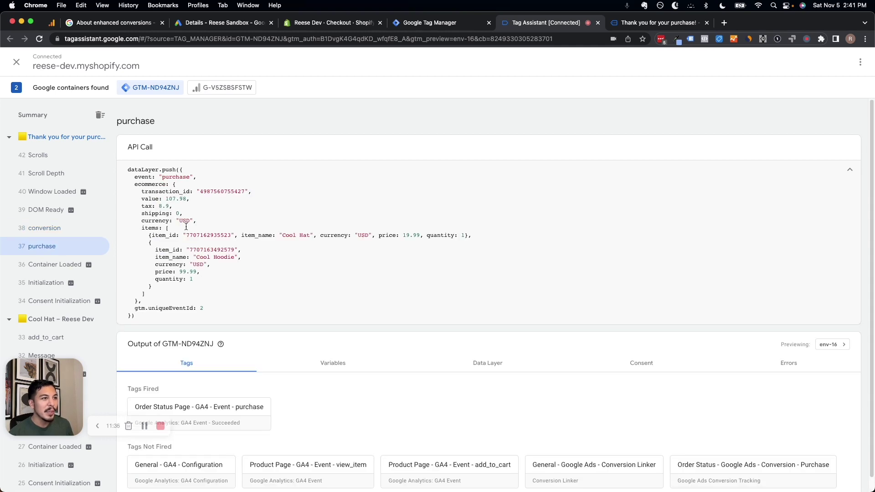
left_click_drag(127, 177, 317, 313)
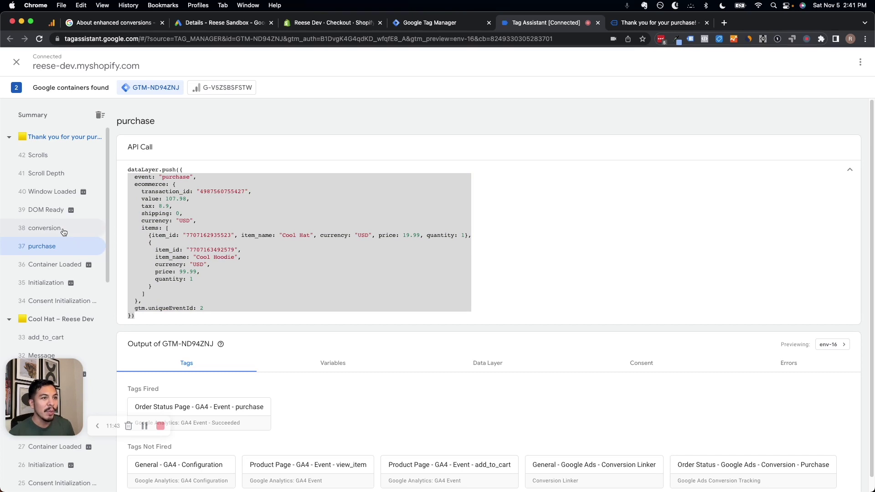
- Open the fired Order Status - Google Ads - Conversion - Purchase tag of the conversion event and examine its enhanced conversion value
left_click(63, 233)
left_click(205, 385)
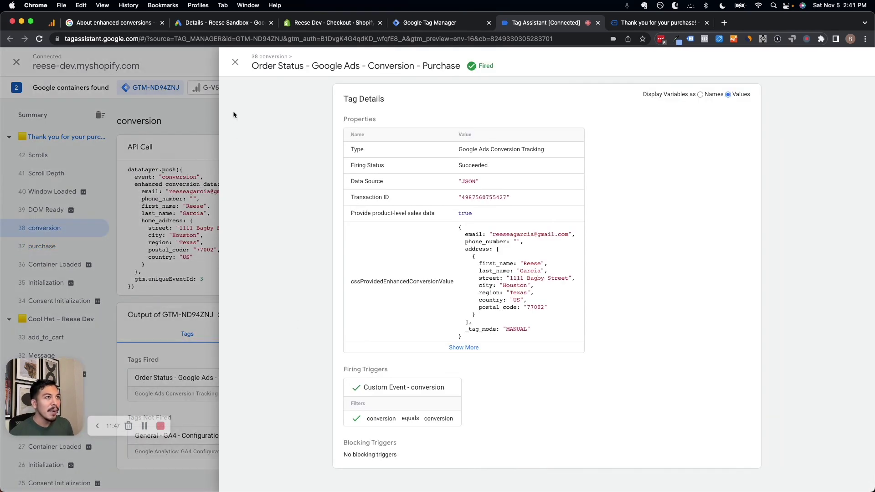
left_click(235, 62)
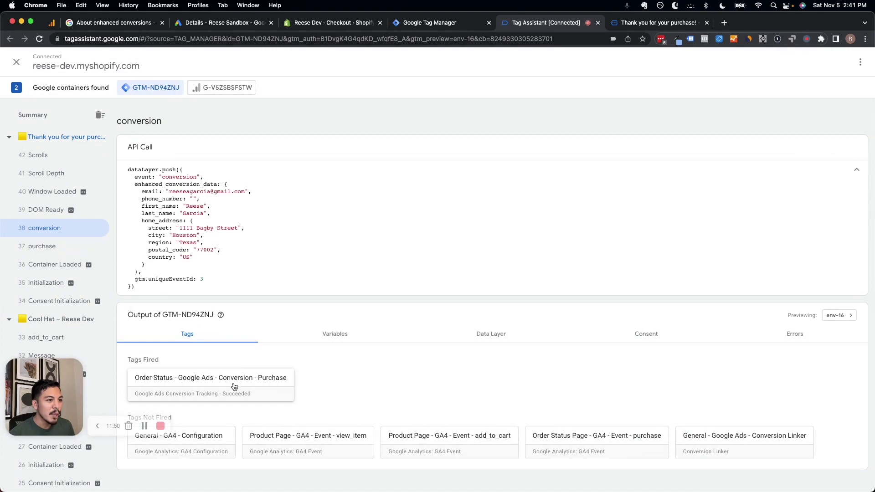
left_click(250, 381)
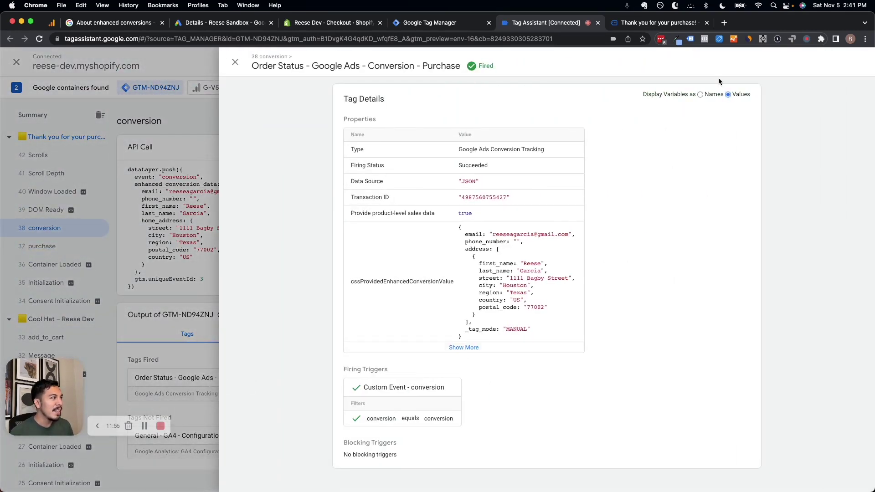
left_click(461, 347)
scroll(471, 212, "down", 1)
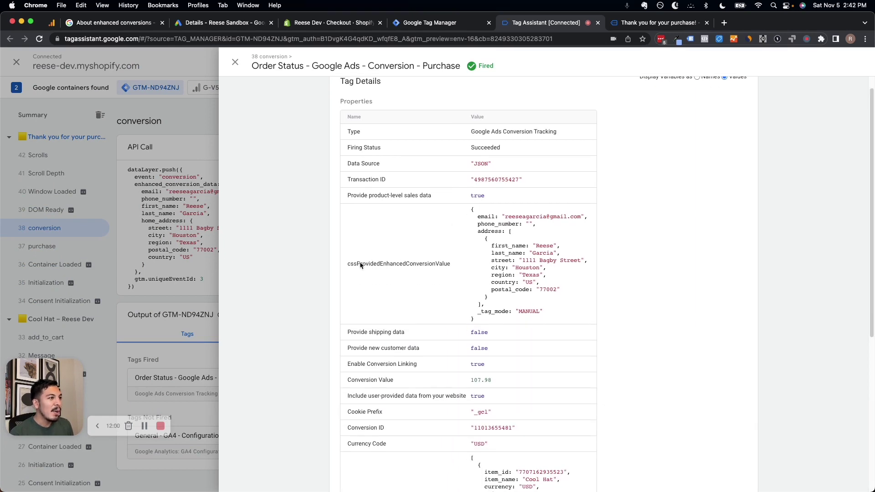
left_click_drag(360, 265, 531, 232)
left_click_drag(468, 218, 541, 321)
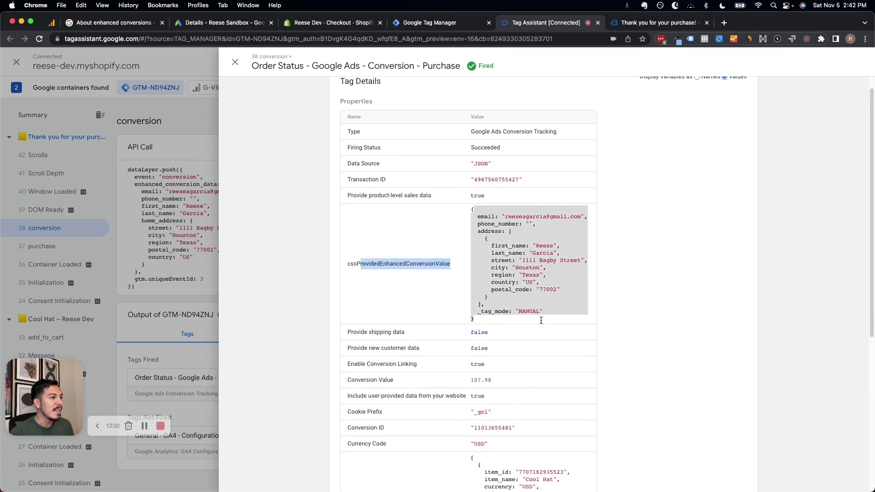
- Check the conversion tag's remaining properties and its items data, and close the tag details
scroll(520, 267, "down", 5)
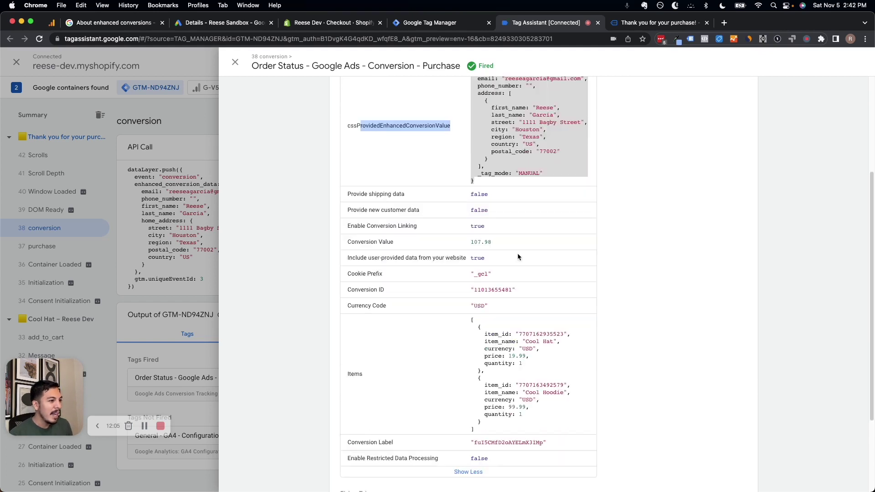
left_click_drag(468, 228, 524, 346)
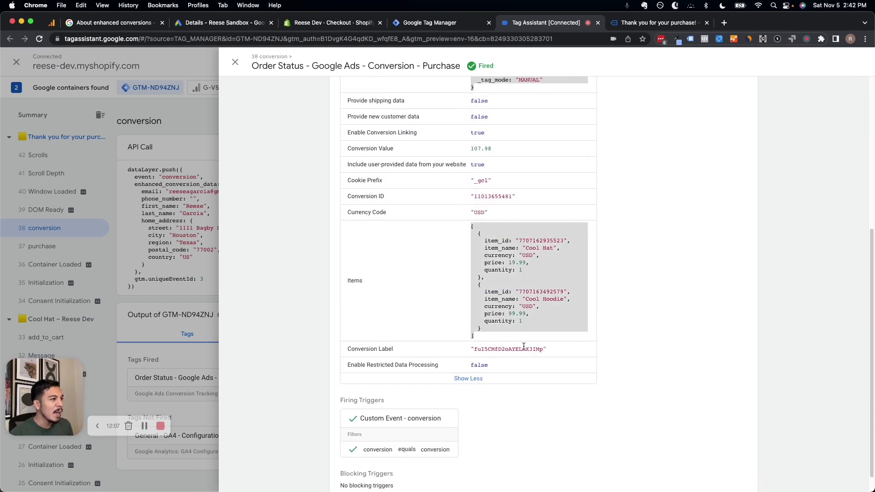
left_click(513, 270)
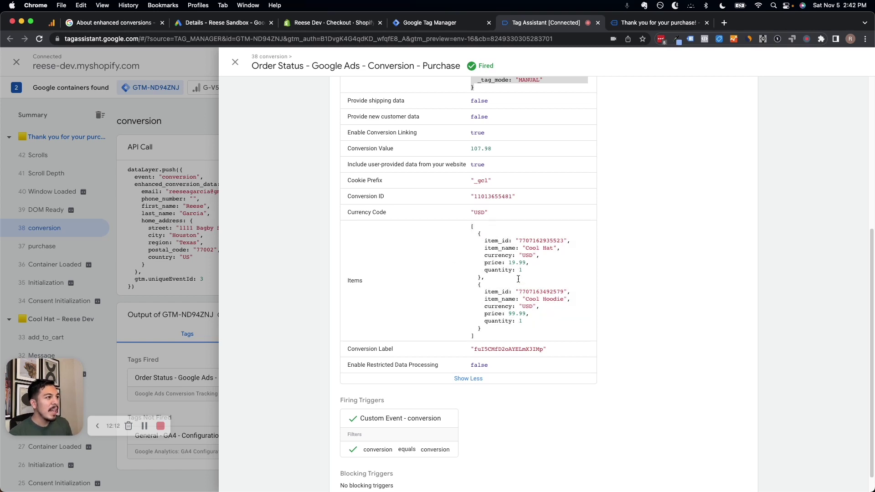
left_click(235, 62)
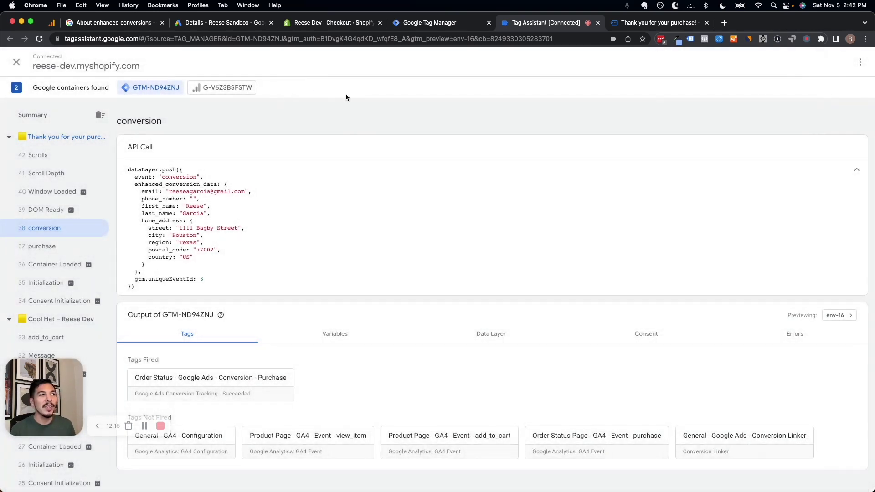
- Switch to the Purchase (Test) conversion details in Google Ads, expand Enhanced conversions, and turn enhanced conversions off and on again
left_click(223, 24)
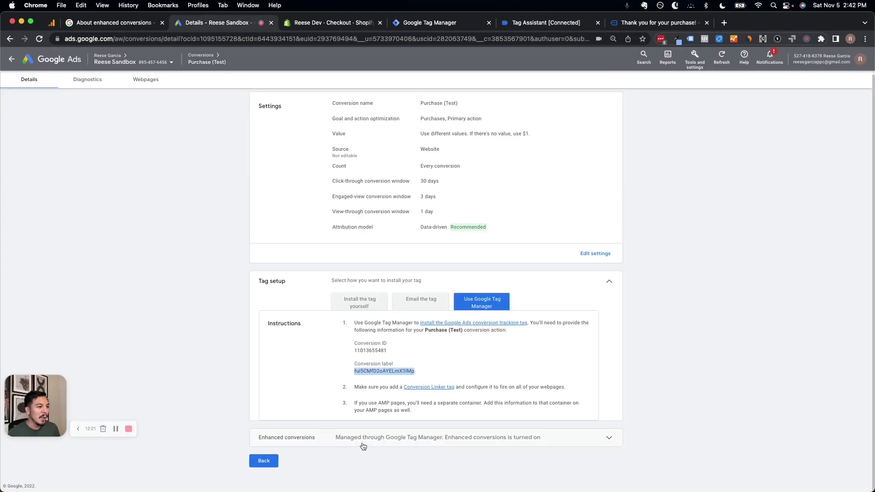
left_click(431, 434)
left_click(340, 345)
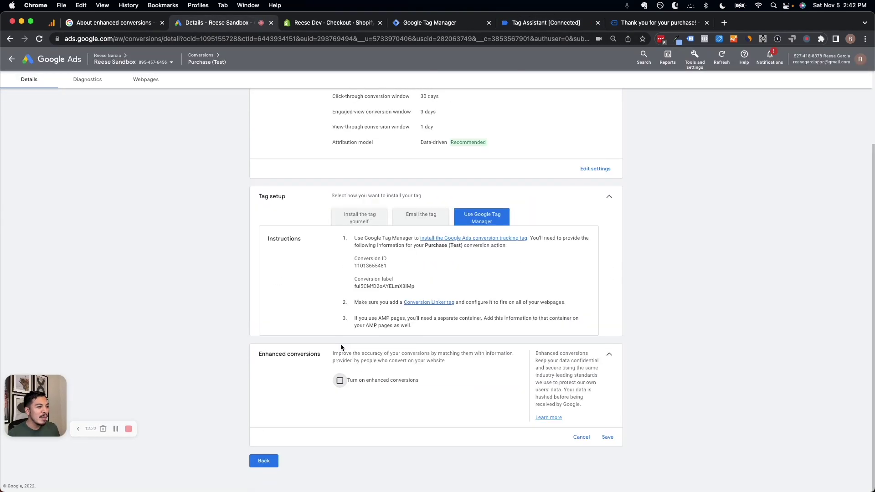
left_click(340, 381)
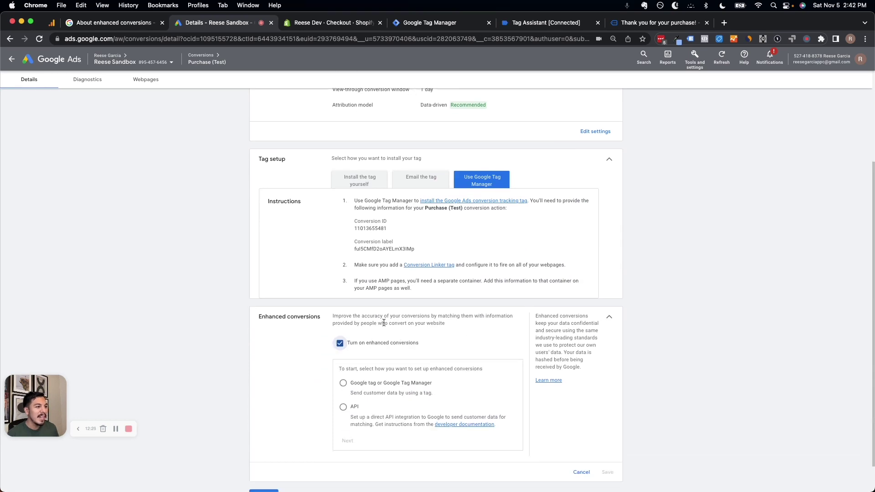
- Choose "Google tag or Google Tag Manager" as the implementation method and check the placeholder URL "." for a Google tag
scroll(396, 322, "down", 1)
left_click(343, 375)
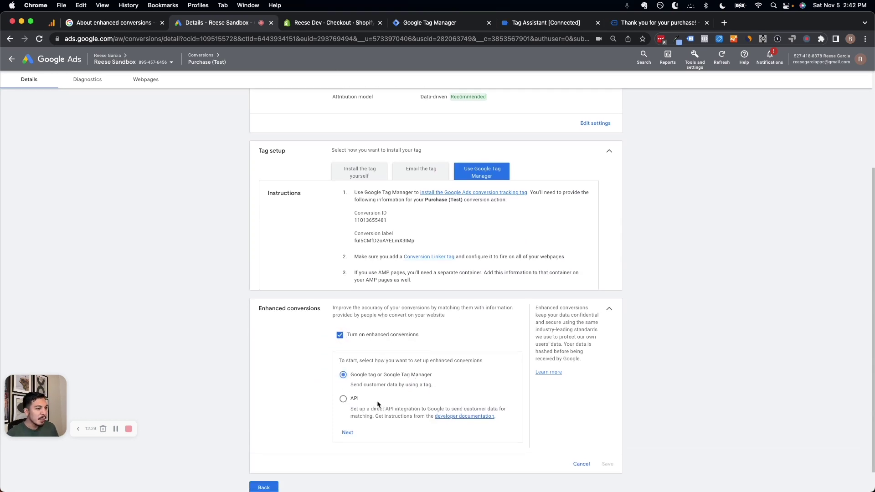
left_click(348, 432)
left_click(404, 404)
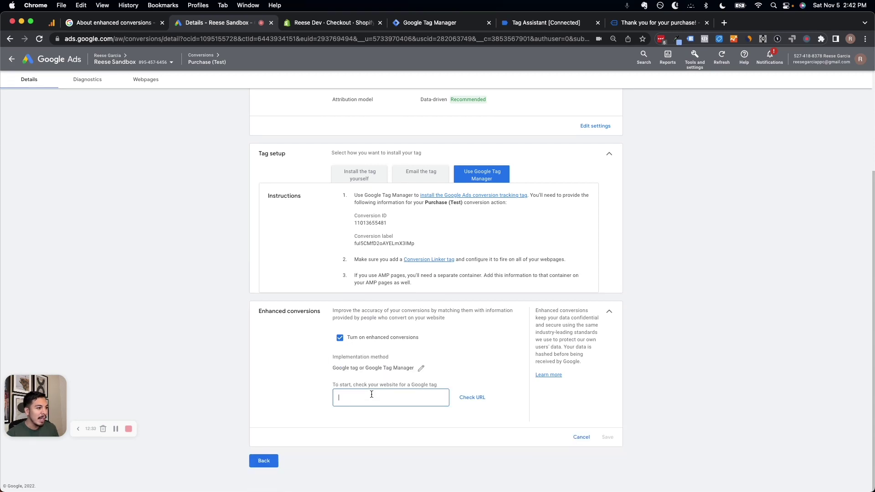
type(".")
key("Return")
scroll(395, 380, "down", 1)
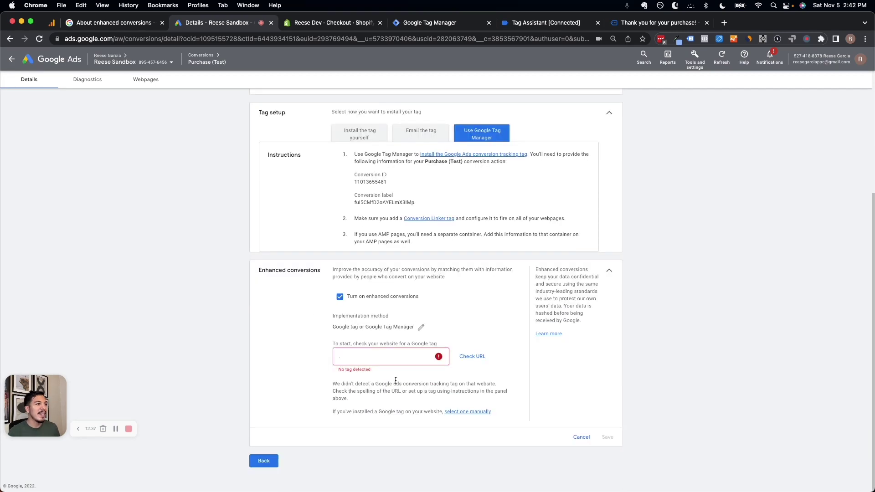
- Manually select Google Tag Manager as the tag installed on the website, and return to the conversions summary
left_click(469, 412)
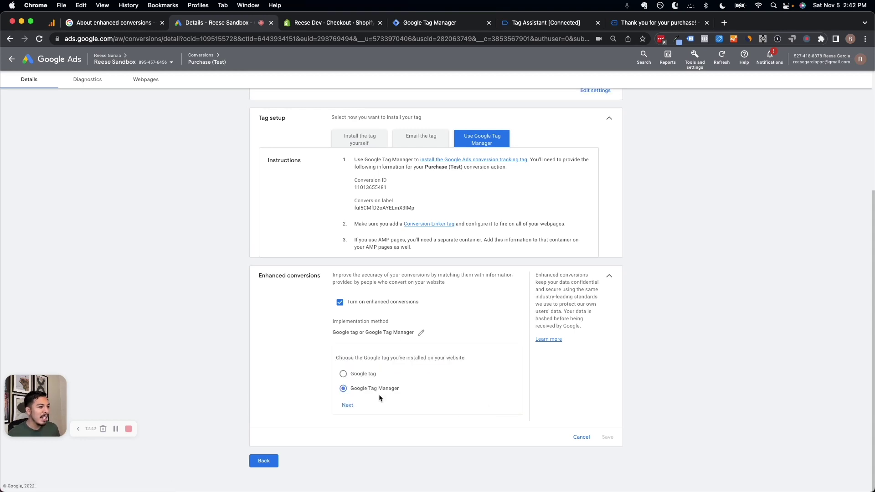
left_click(347, 403)
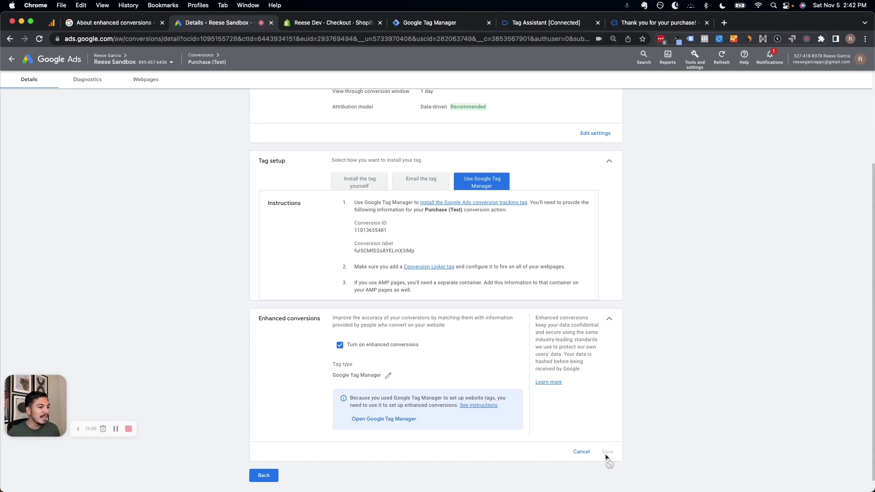
left_click(264, 476)
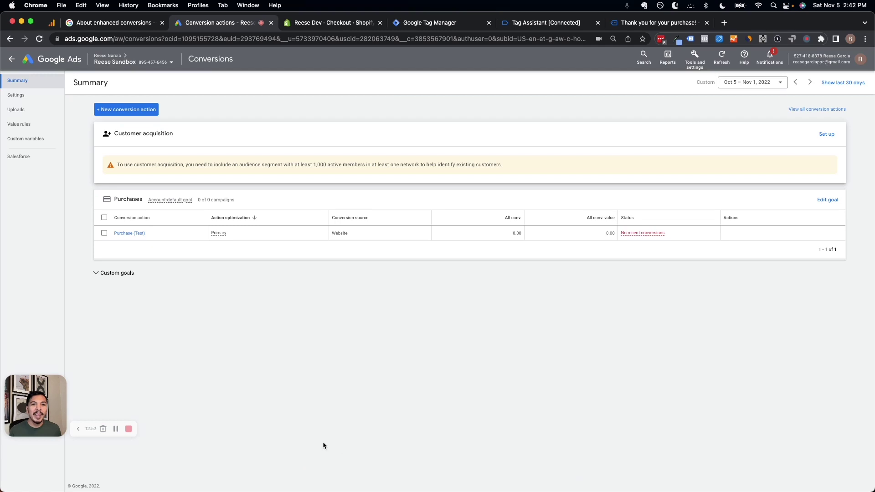